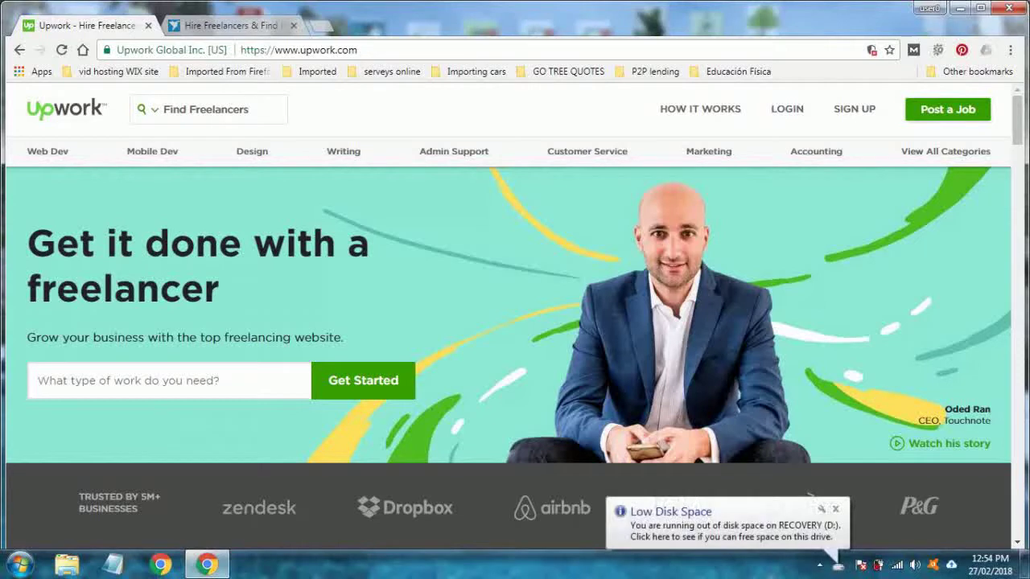
- View the Freelancer home page, go back to the Upwork home page, and dismiss the system notifications
click(838, 507)
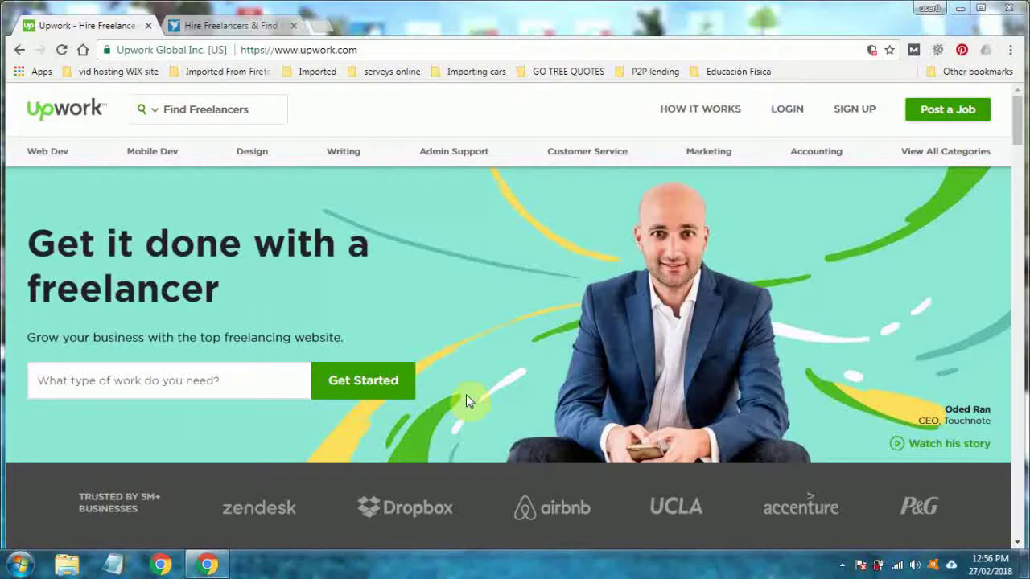
click(225, 28)
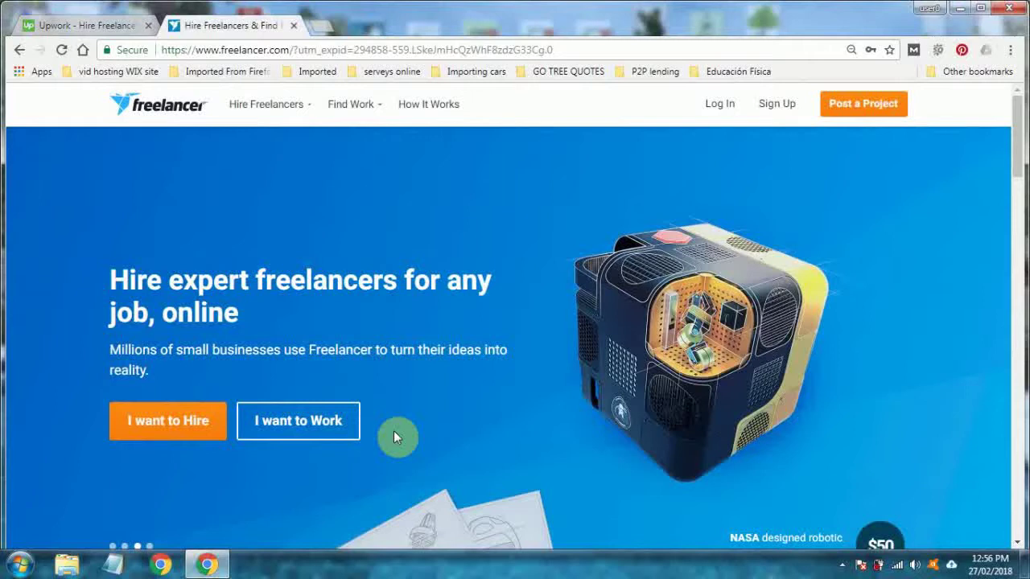
click(80, 27)
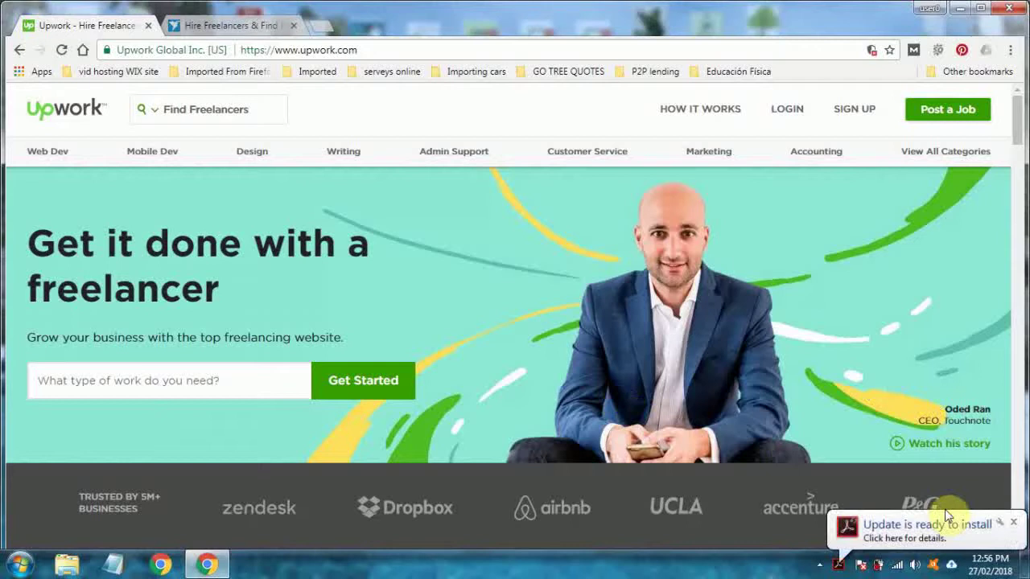
click(1010, 524)
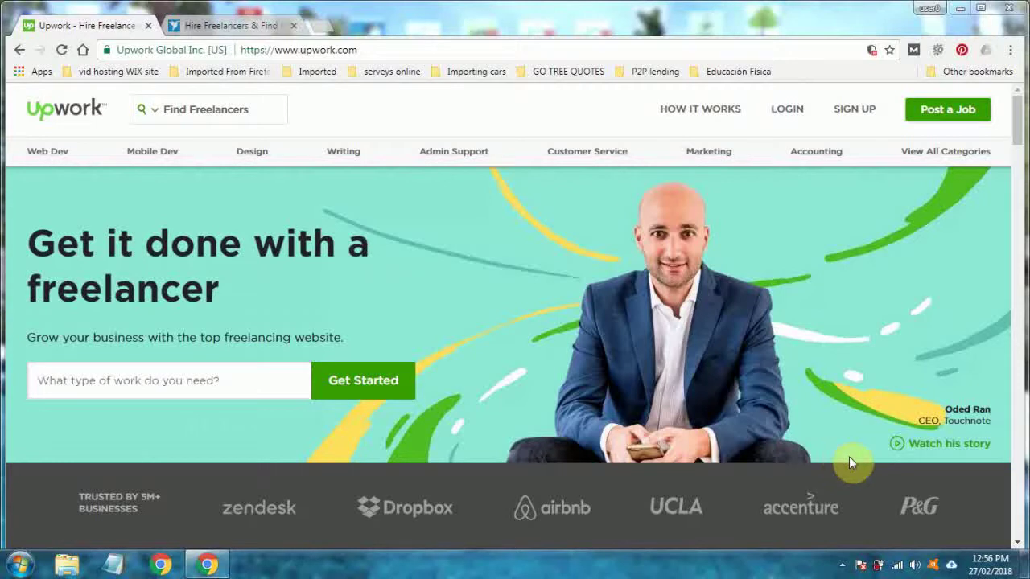
- Log in to the Upwork client account and look through the recently filled and active job postings
click(794, 113)
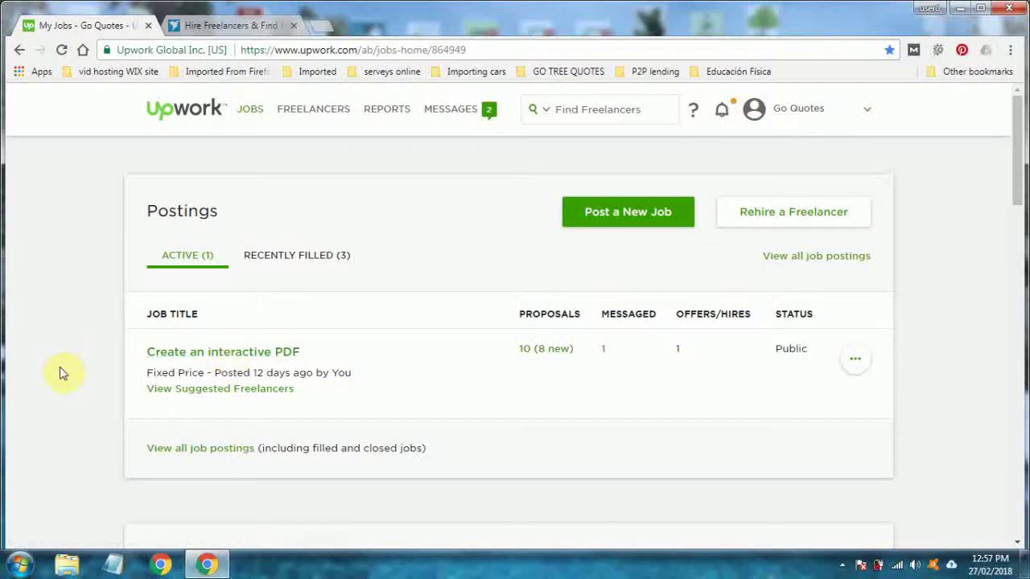
click(297, 255)
click(188, 261)
mouse_move(312, 114)
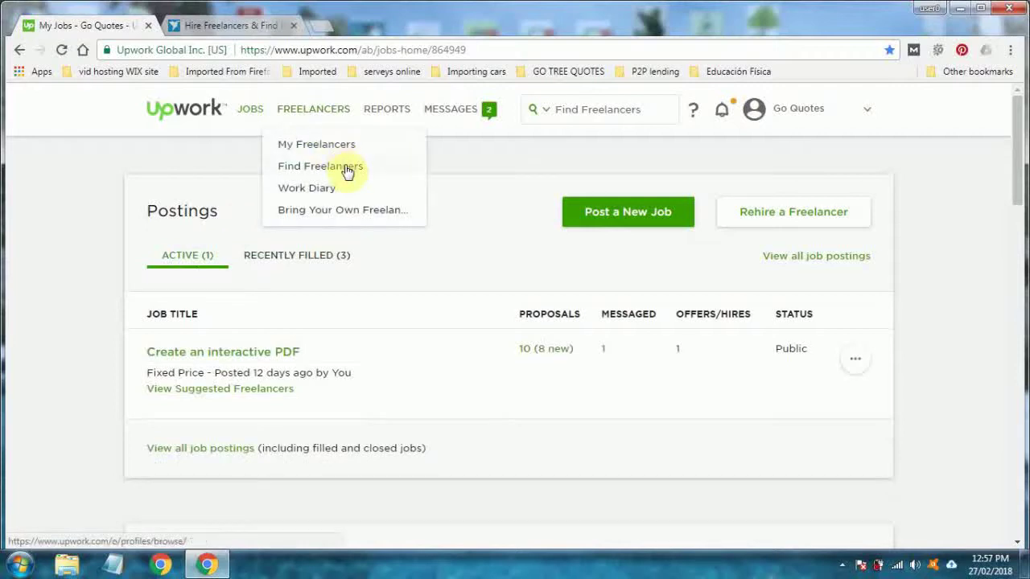
click(574, 113)
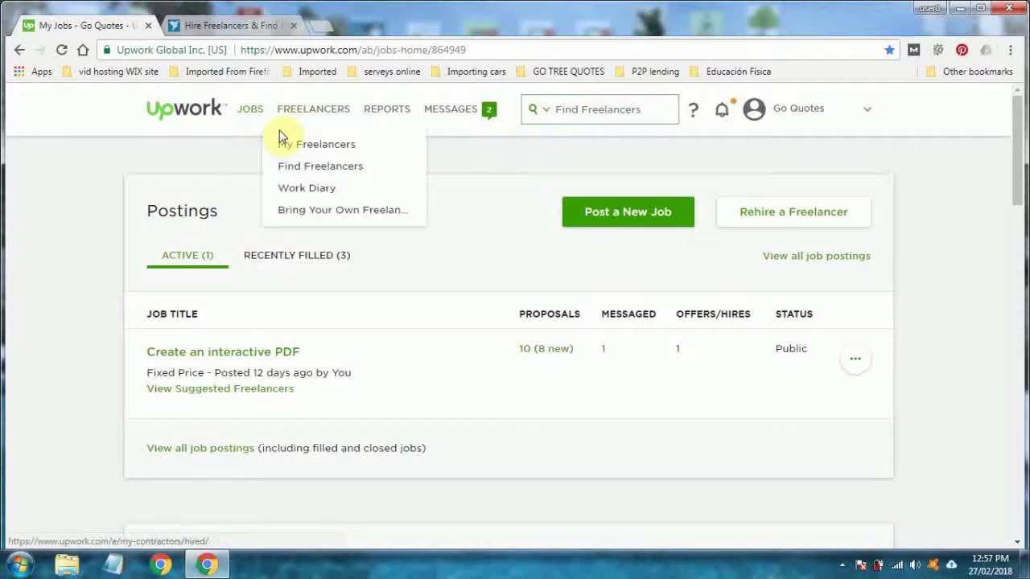
- Start a job posting, choosing to create a new job post instead of reusing a previous one
mouse_move(251, 113)
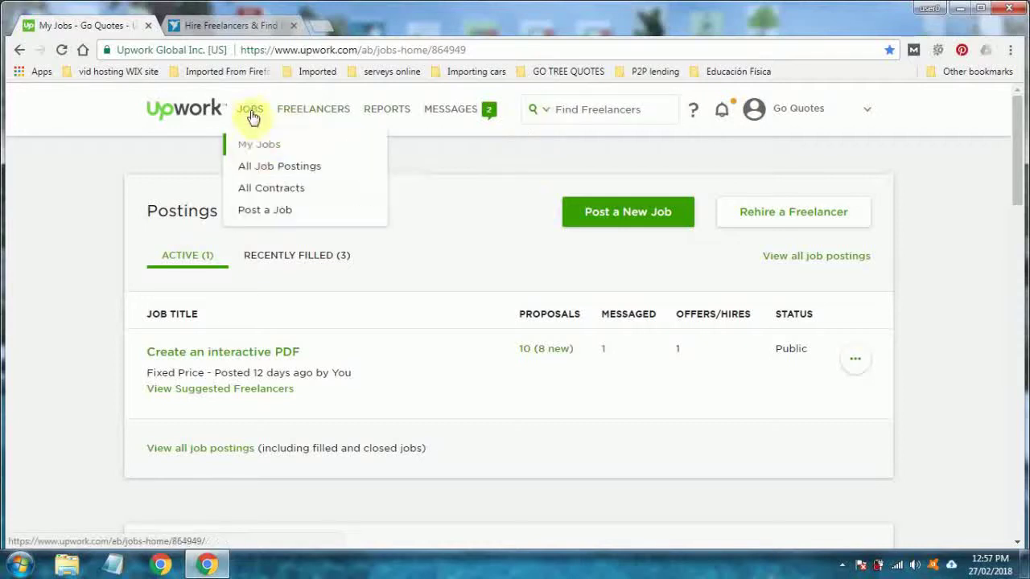
click(265, 209)
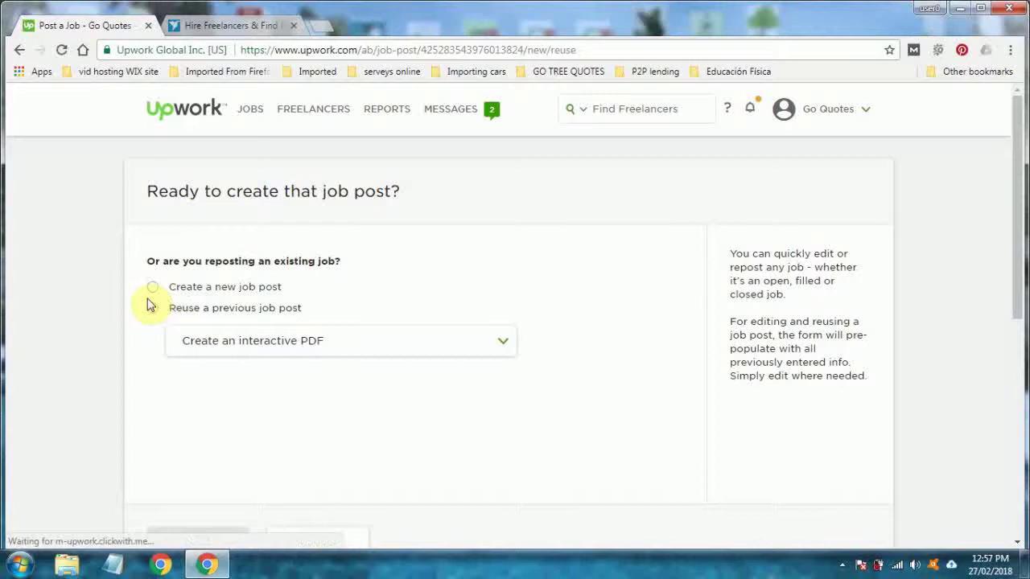
scroll(129, 311, down, 1)
scroll(129, 311, down, 1)
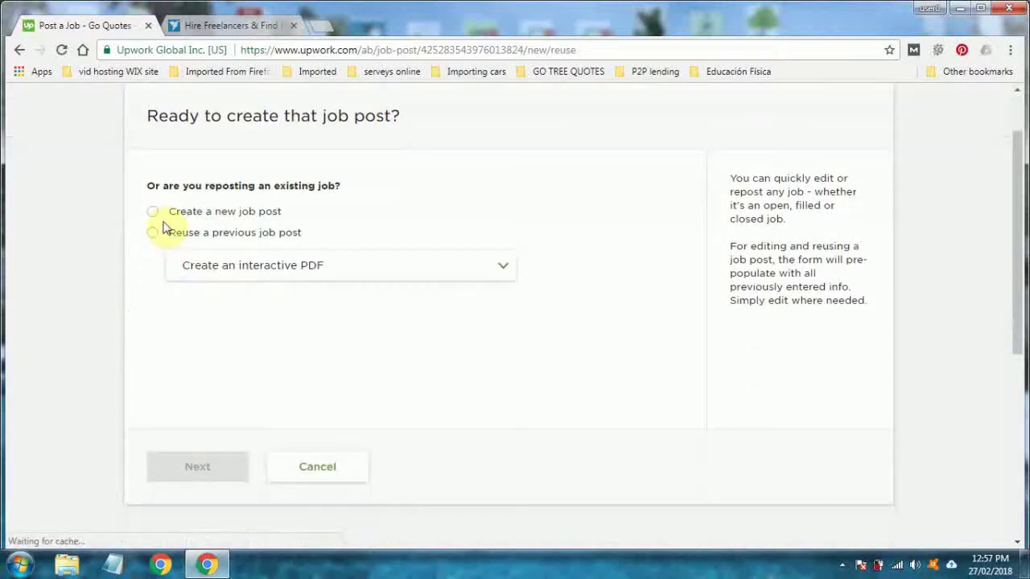
click(153, 210)
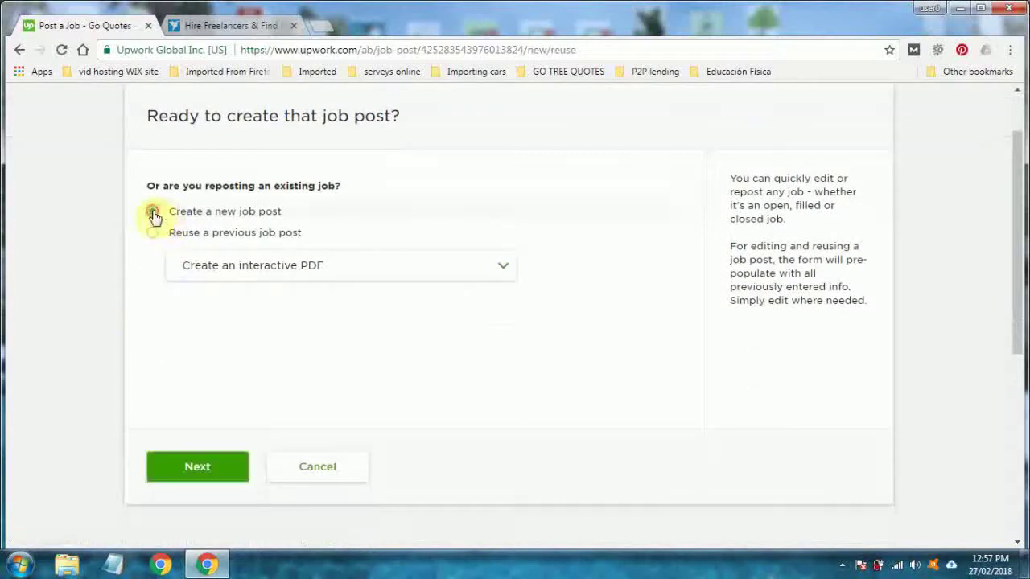
click(195, 467)
- Set the type of work to Web Development and name the job post "Build a basic website in Wordpress"
click(293, 290)
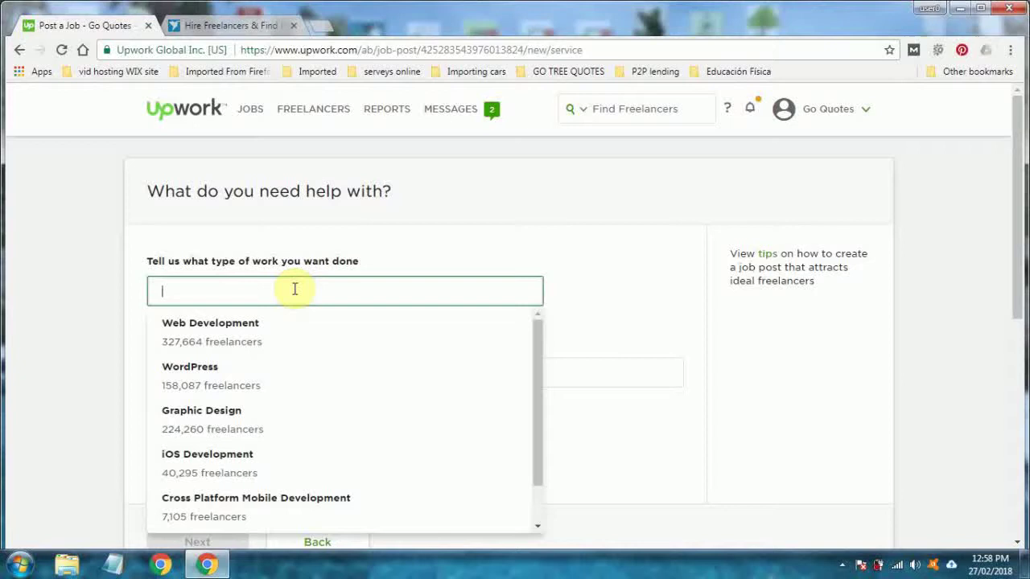
click(256, 330)
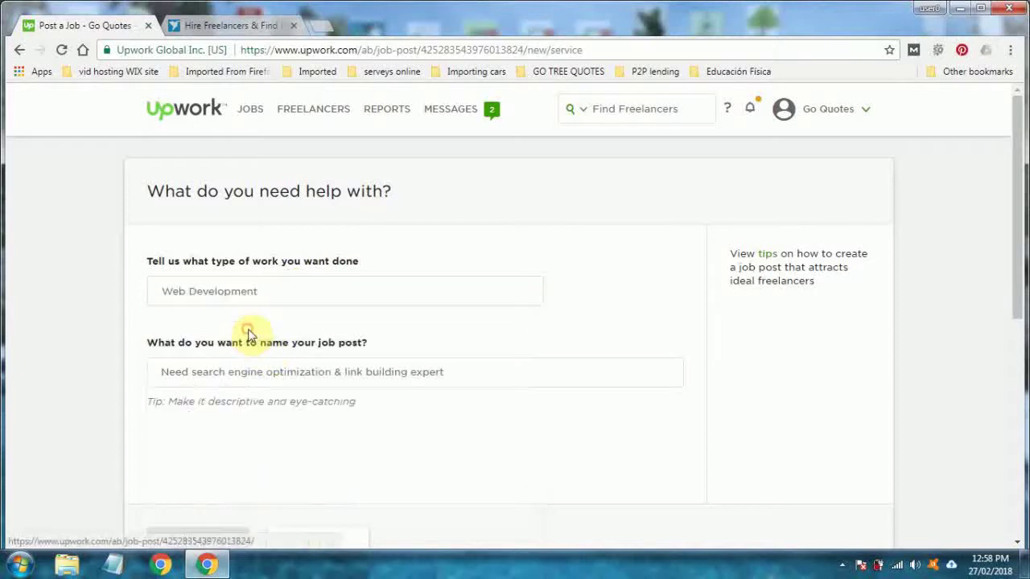
click(294, 373)
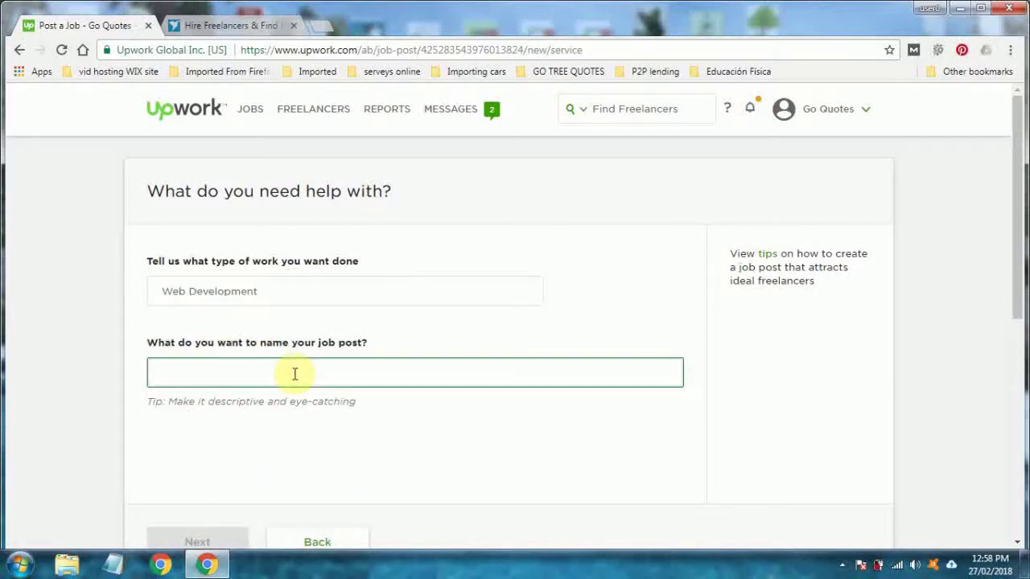
text(Build)
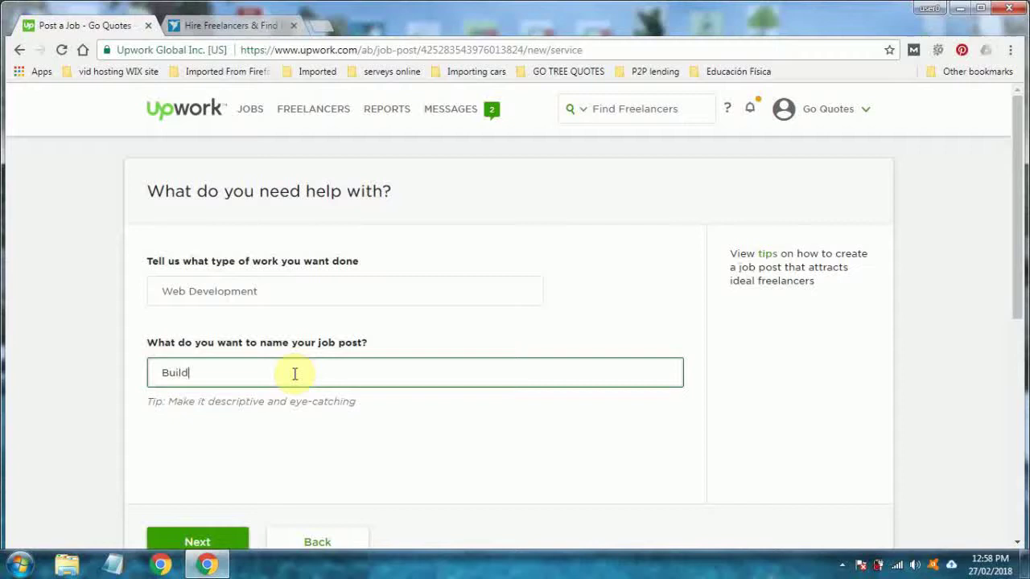
text( a basic website in Wordpress)
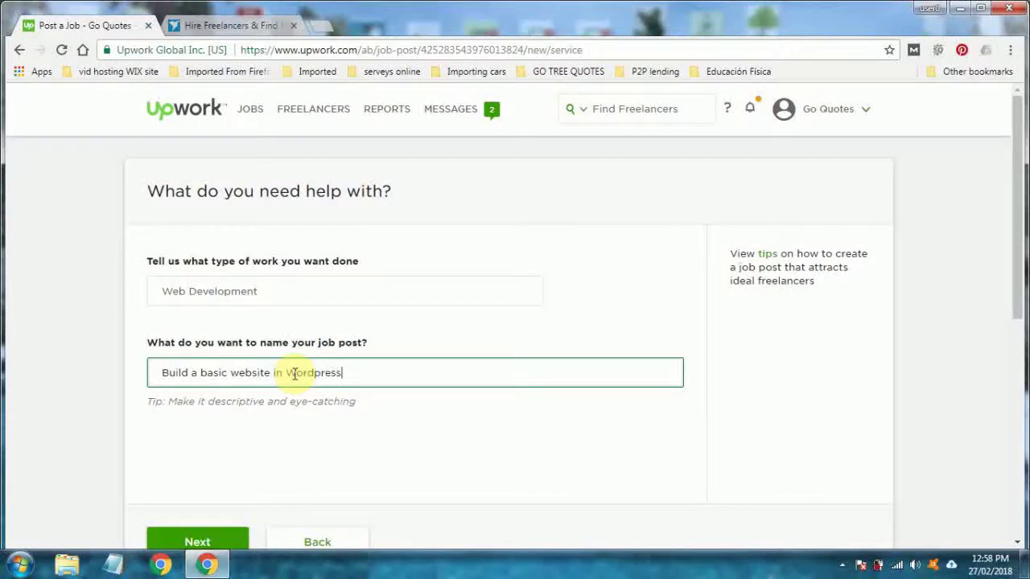
key(Return)
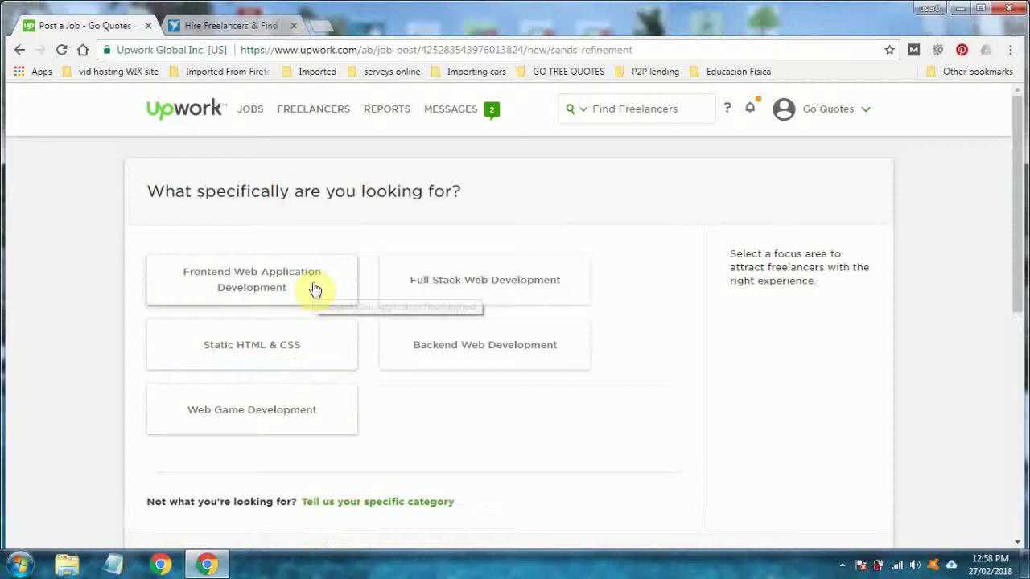
- Choose Full Stack Web Development as the job's focus area and continue to the job details form
click(407, 296)
scroll(504, 383, down, 2)
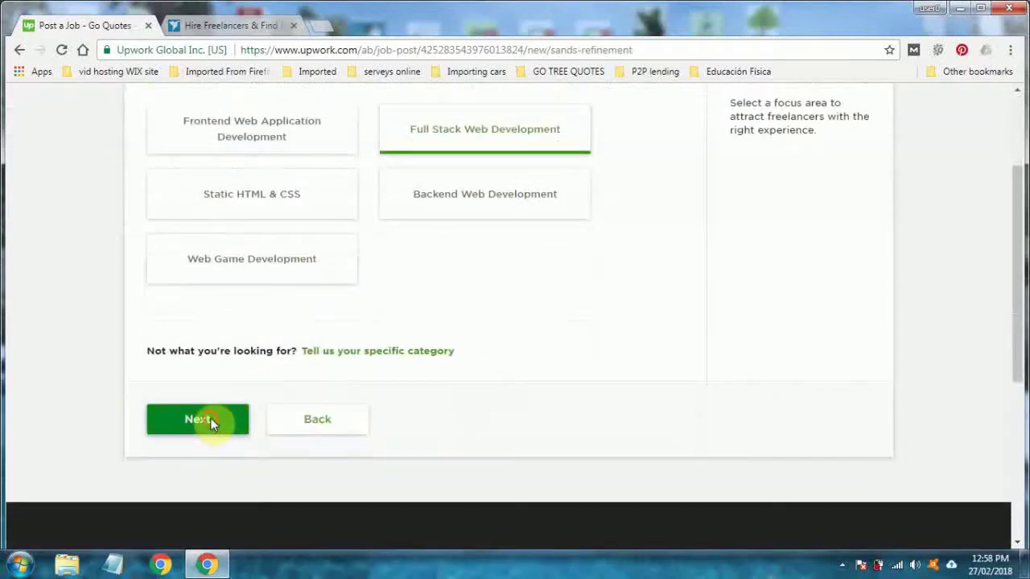
click(210, 420)
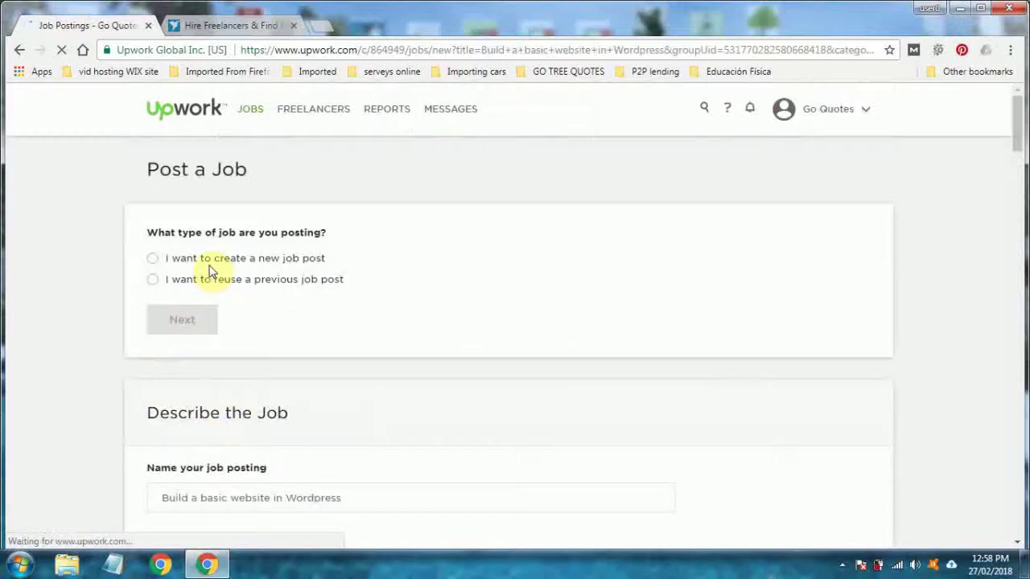
- Enter "Hi" as the description of the work to be done
scroll(248, 391, down, 2)
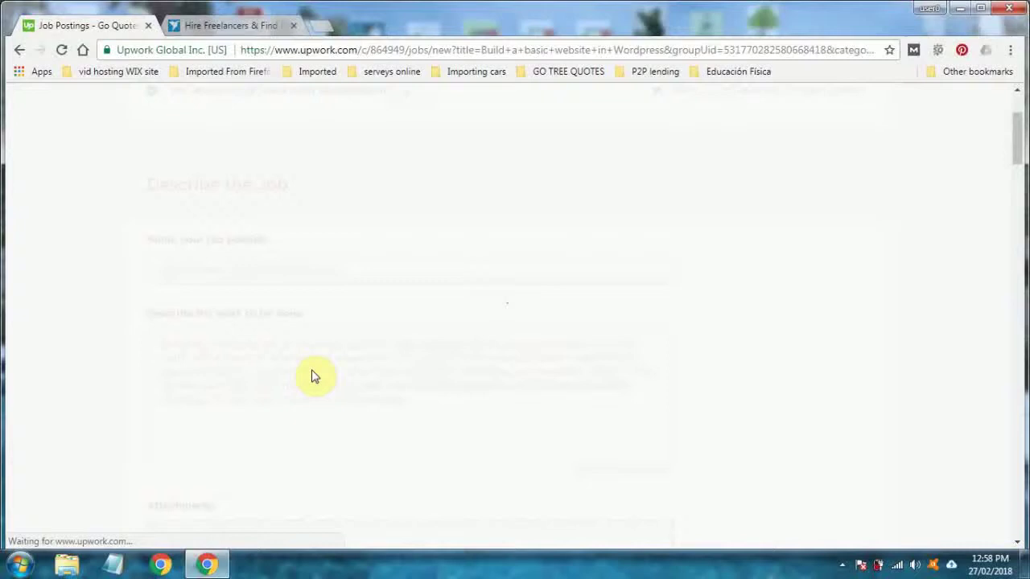
click(288, 353)
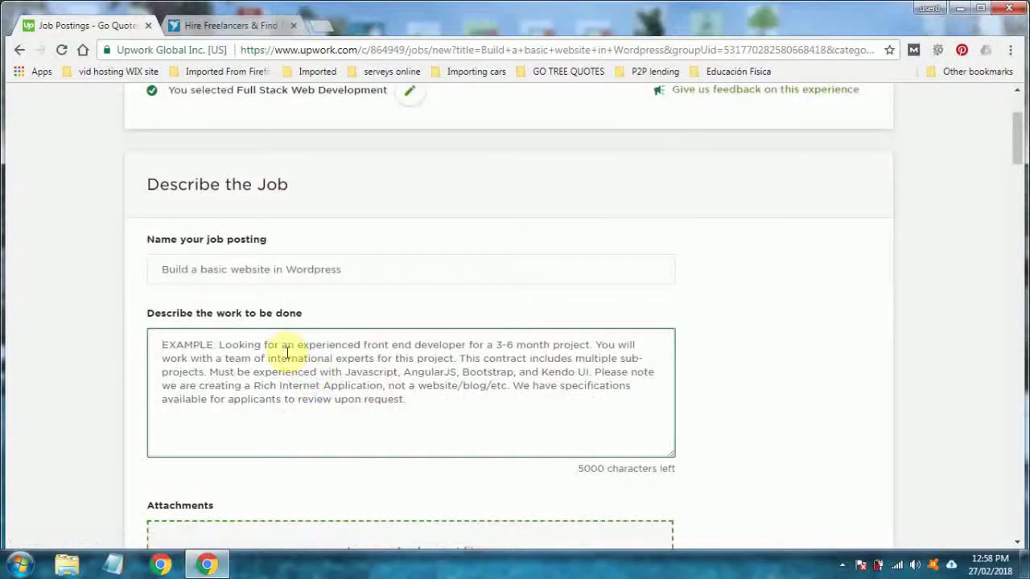
text(H)
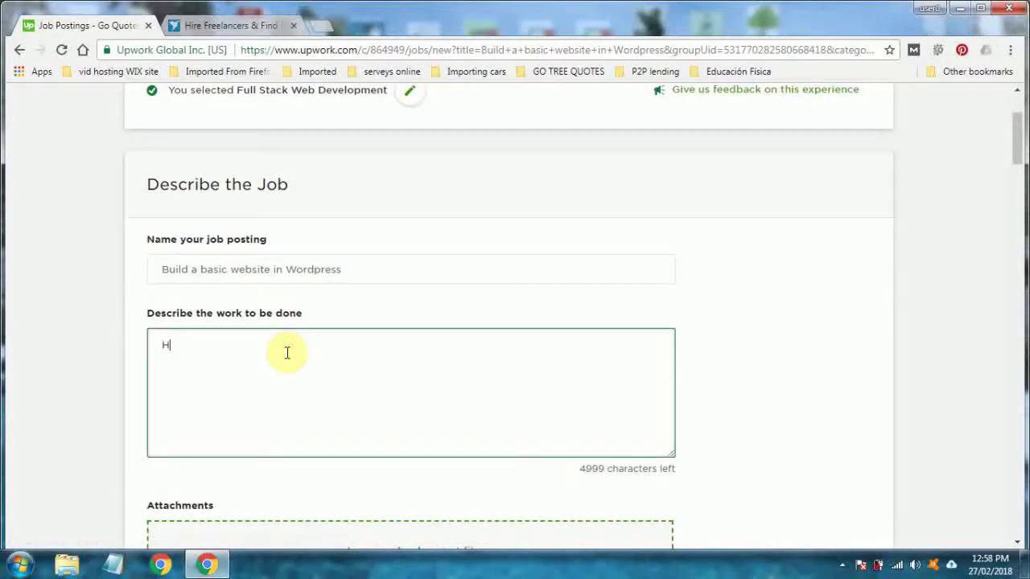
text(i)
- Mark the job as a one-time project described as "Develop website from scratch"
scroll(288, 352, down, 6)
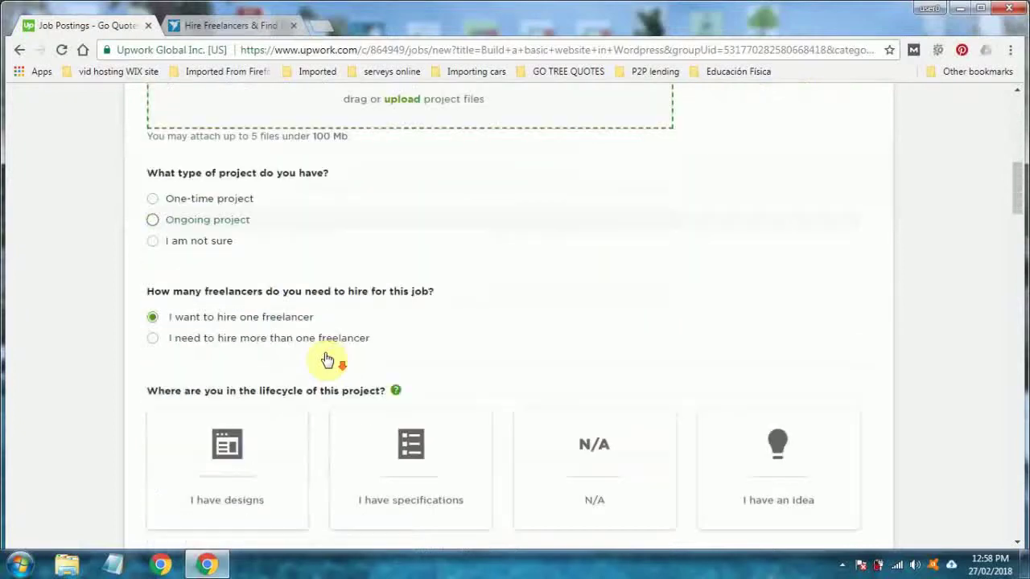
click(240, 202)
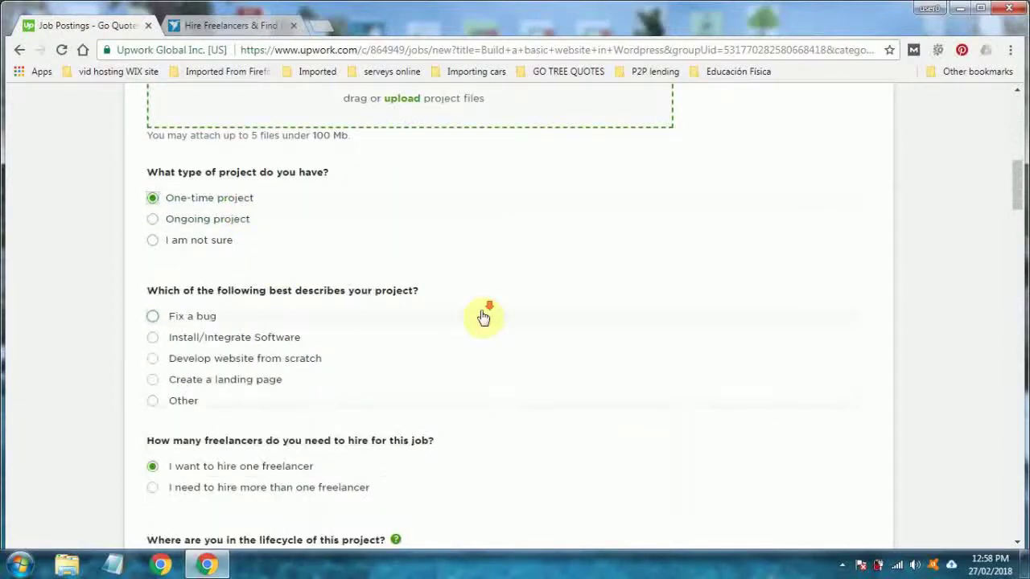
scroll(483, 316, down, 1)
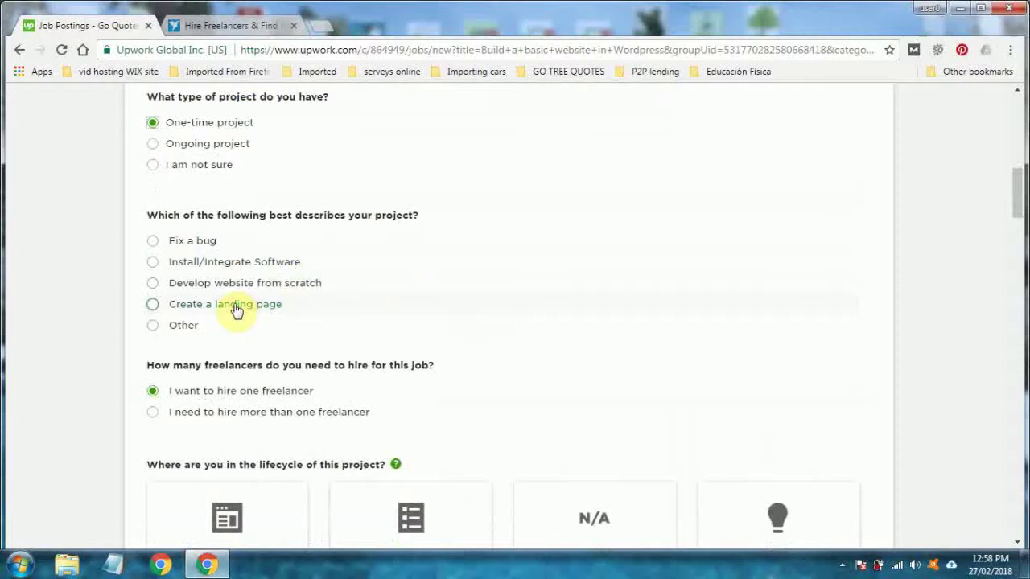
click(220, 285)
- Set the project lifecycle stage to "I have an idea" and answer No to being experienced in hiring for this work
scroll(489, 356, down, 1)
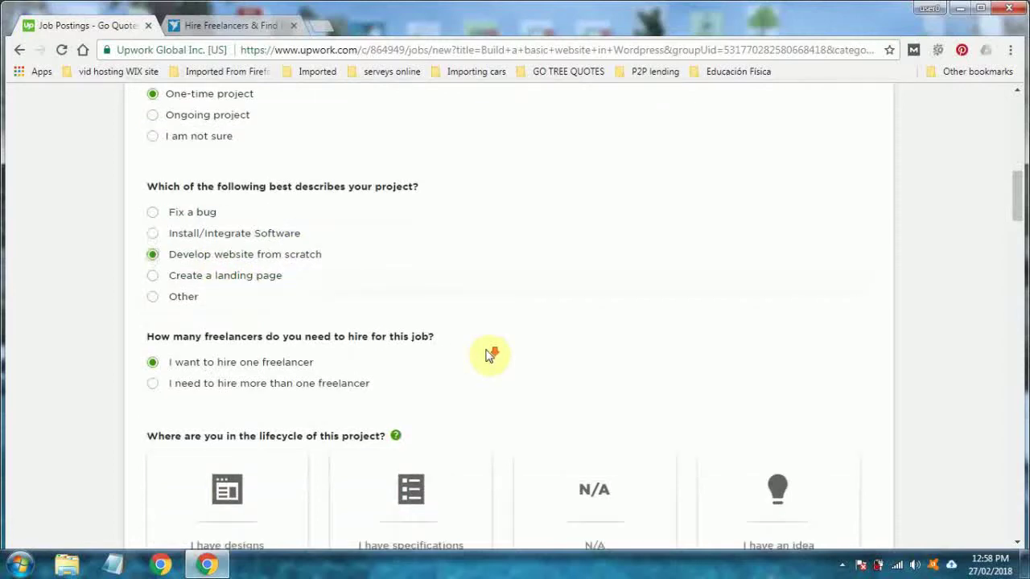
scroll(489, 355, down, 2)
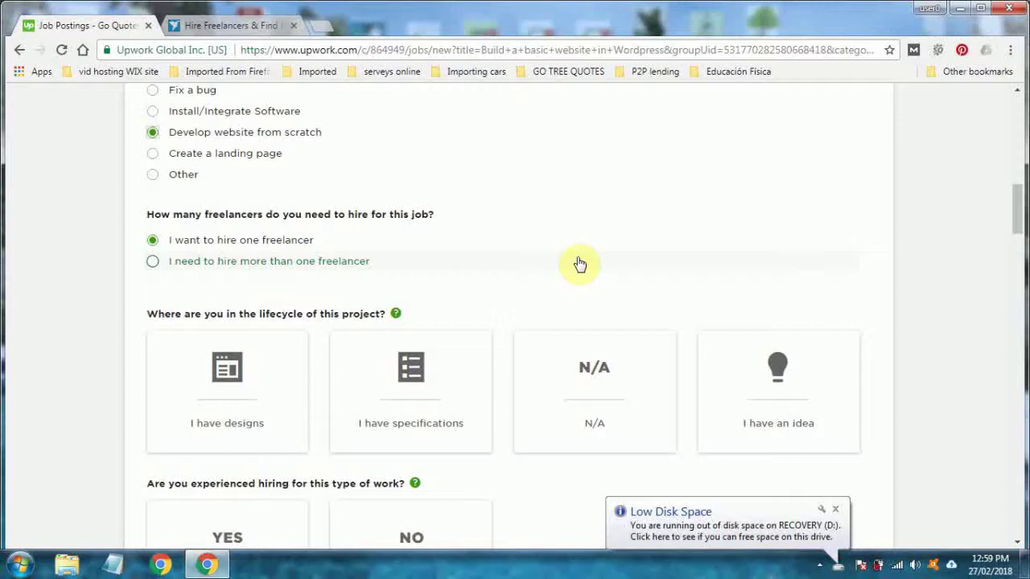
click(835, 509)
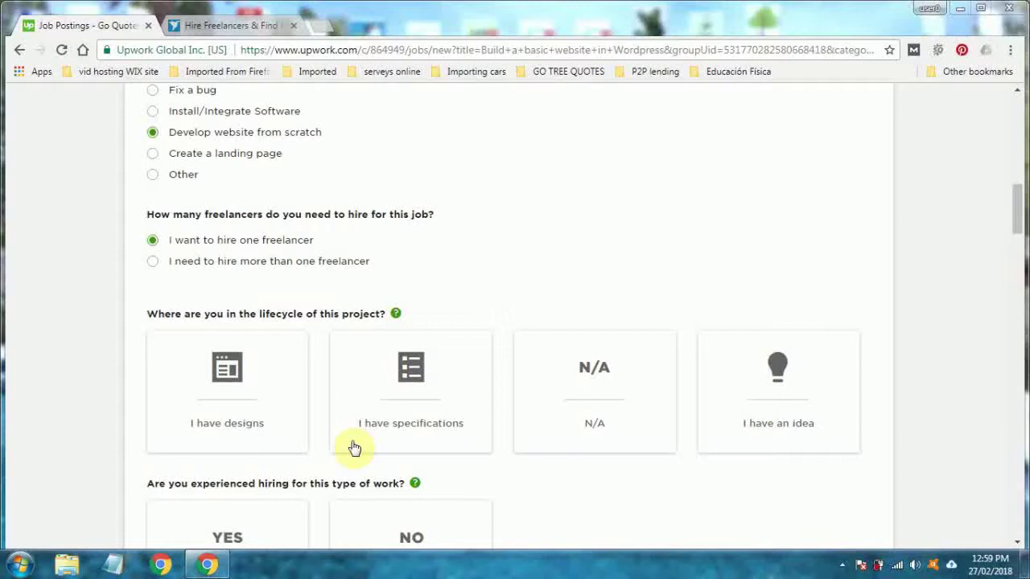
click(258, 425)
scroll(651, 467, down, 3)
click(765, 143)
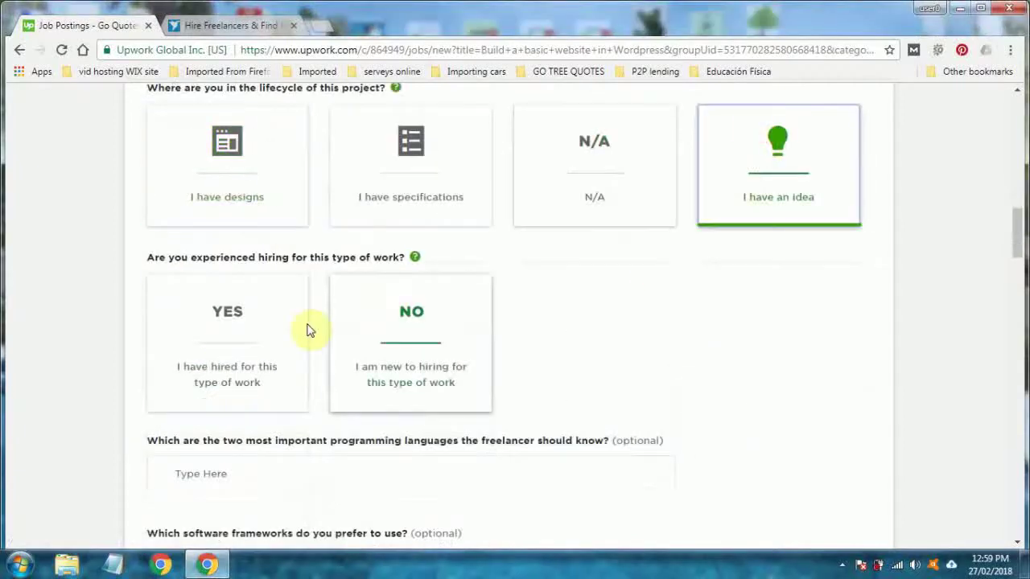
click(397, 364)
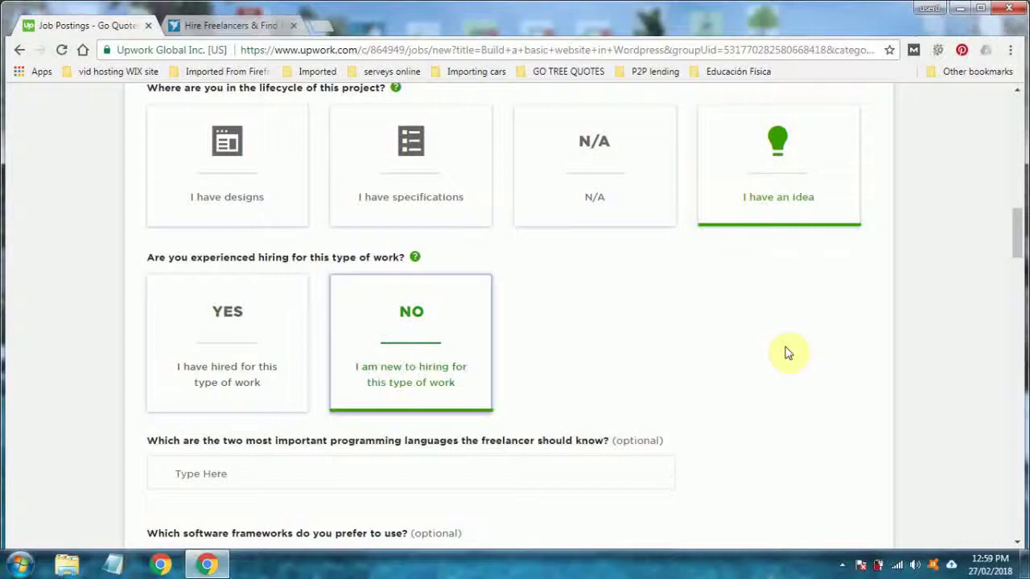
- Switch the job's payment type to a fixed price and back to paying by the hour
scroll(785, 350, down, 4)
scroll(777, 370, down, 3)
scroll(777, 378, down, 3)
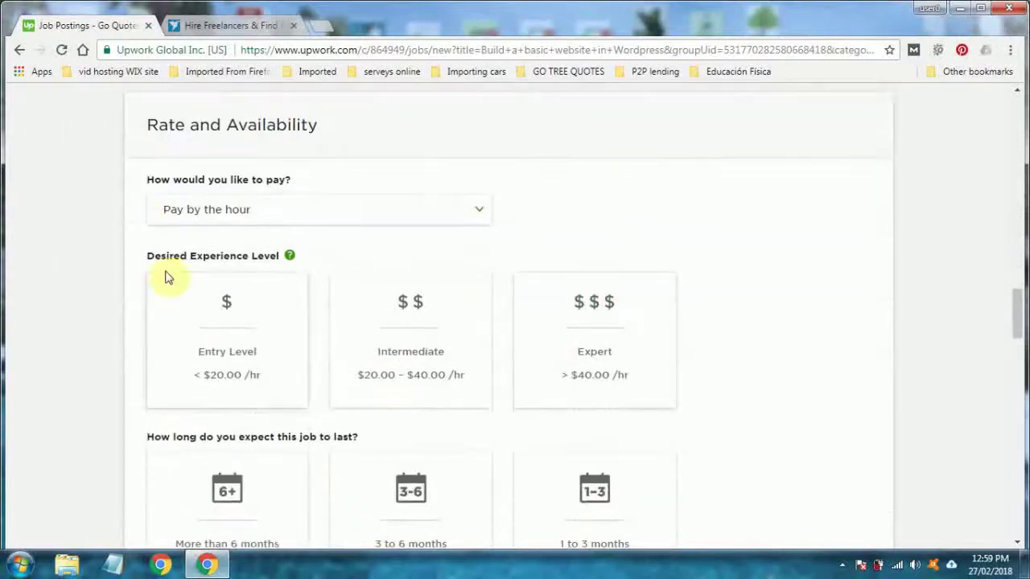
click(356, 210)
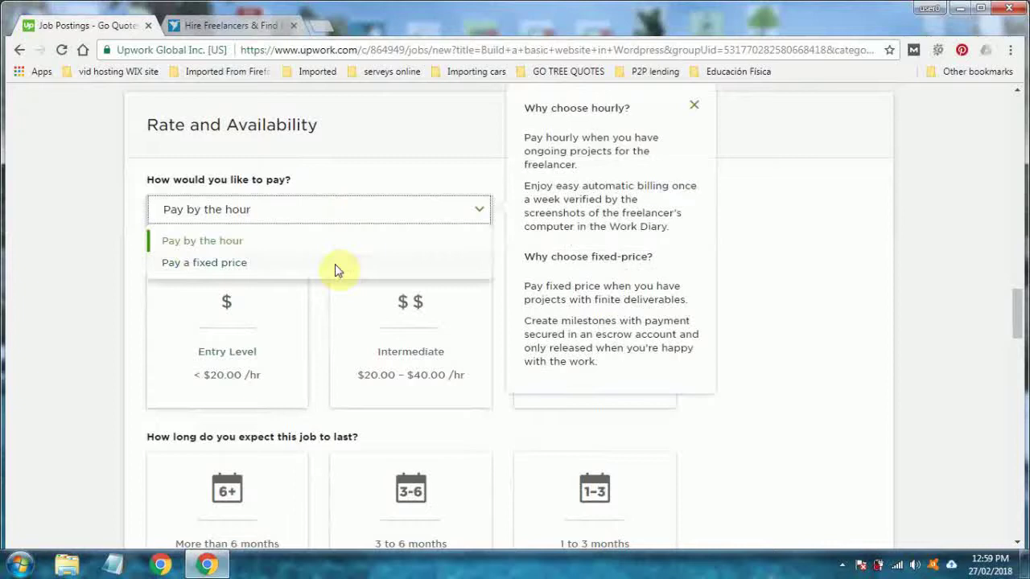
click(335, 264)
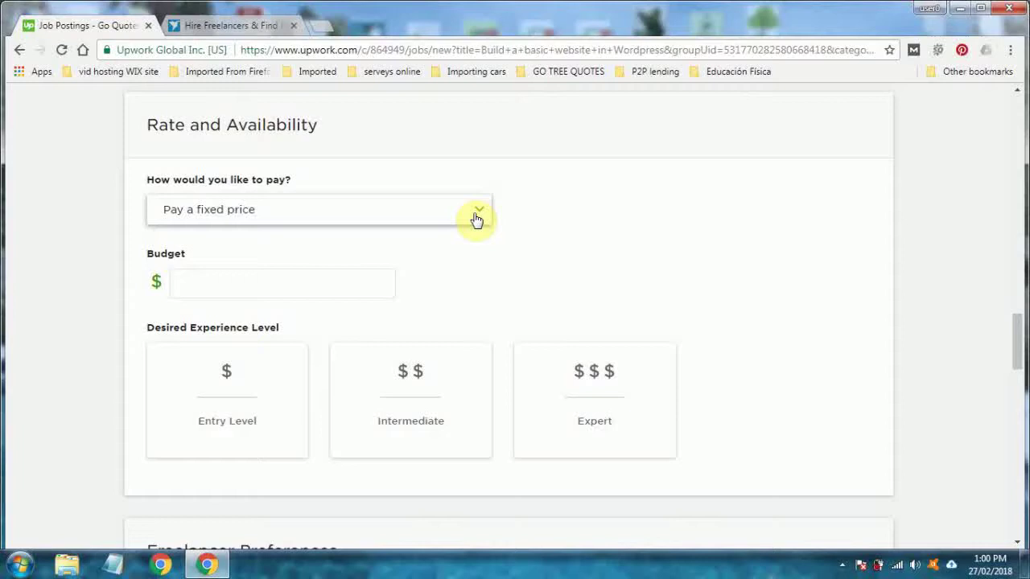
click(477, 218)
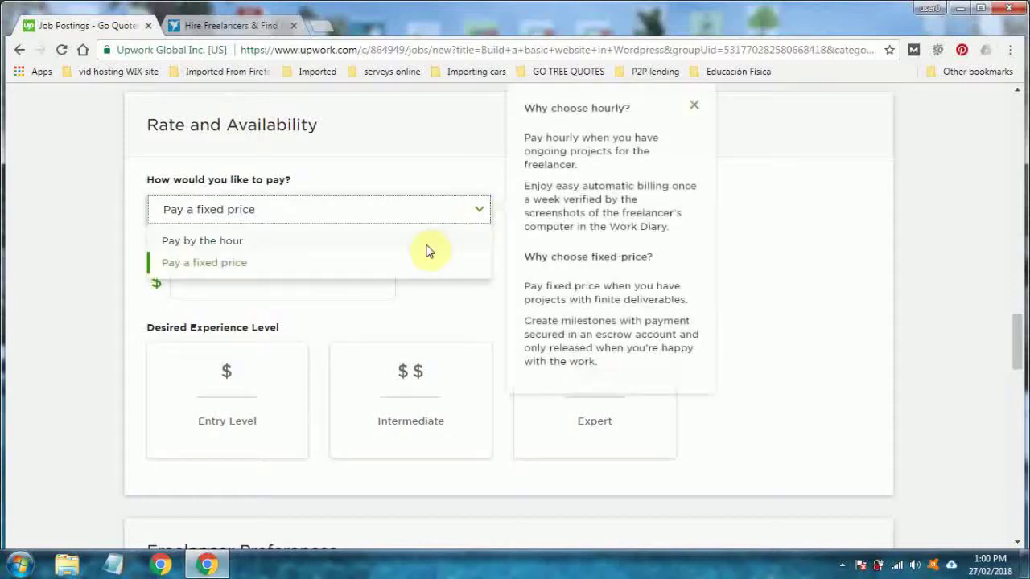
click(424, 248)
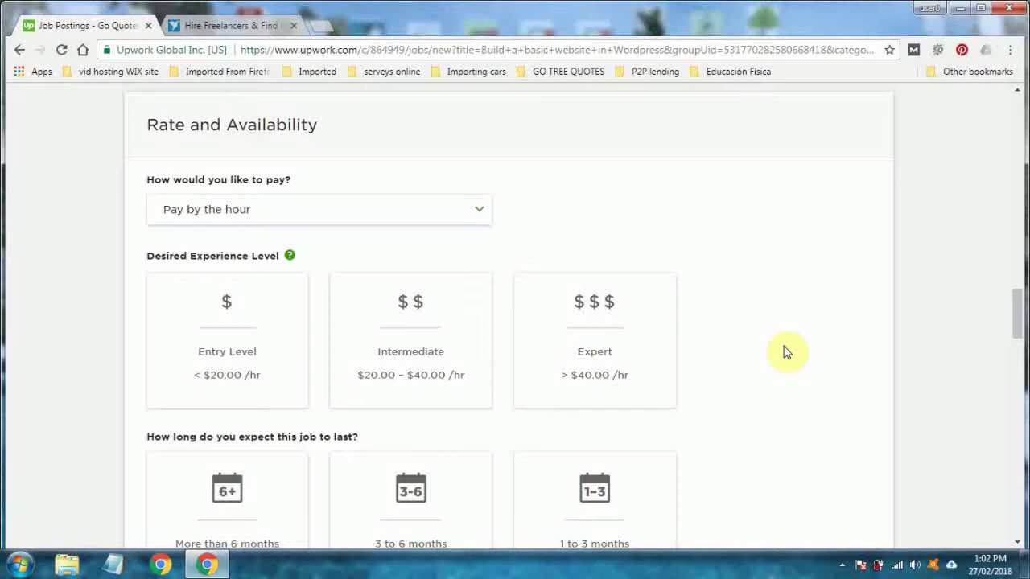
- Set the desired experience level to Entry Level and the expected job duration to 1 to 3 months
scroll(787, 353, down, 1)
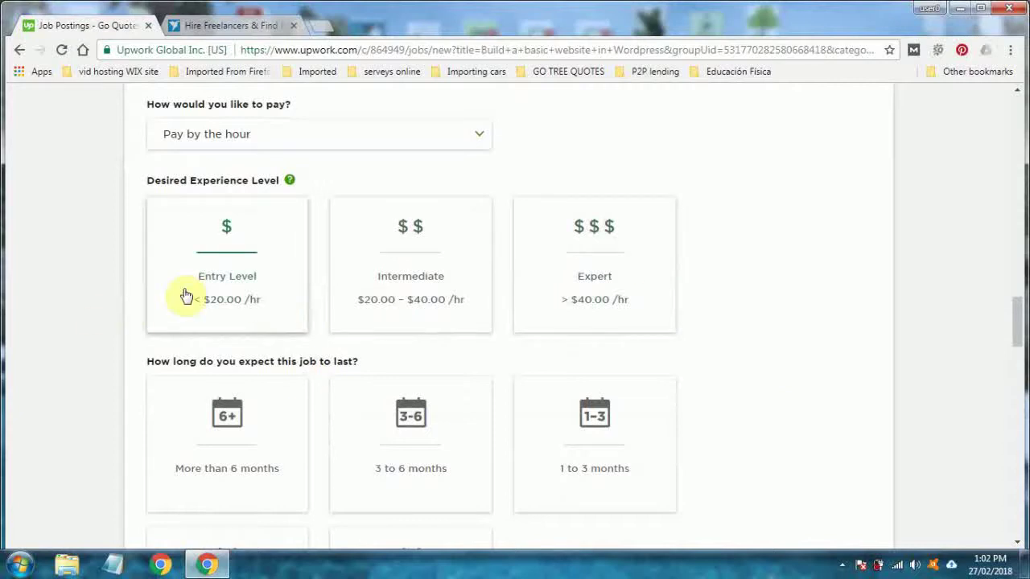
click(275, 293)
scroll(397, 366, down, 2)
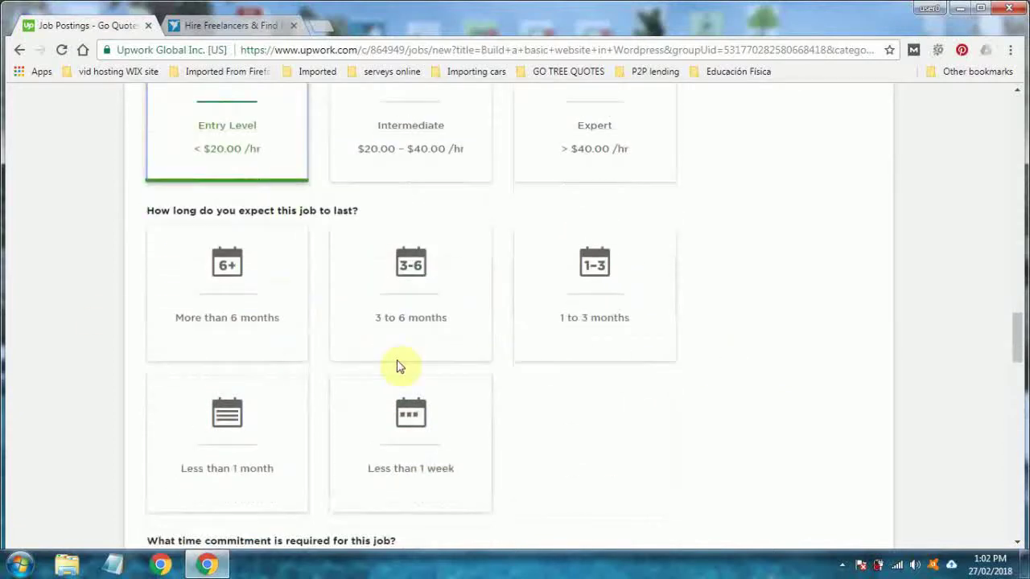
click(594, 318)
- Leave the unfinished job posting for the My Jobs page, discarding its unsaved changes
scroll(609, 395, down, 6)
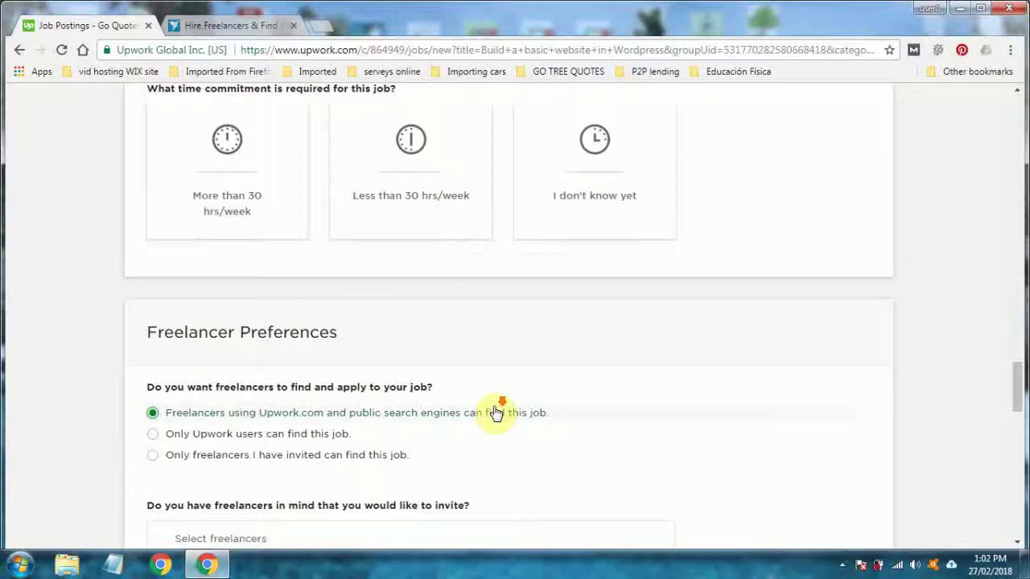
scroll(490, 413, down, 10)
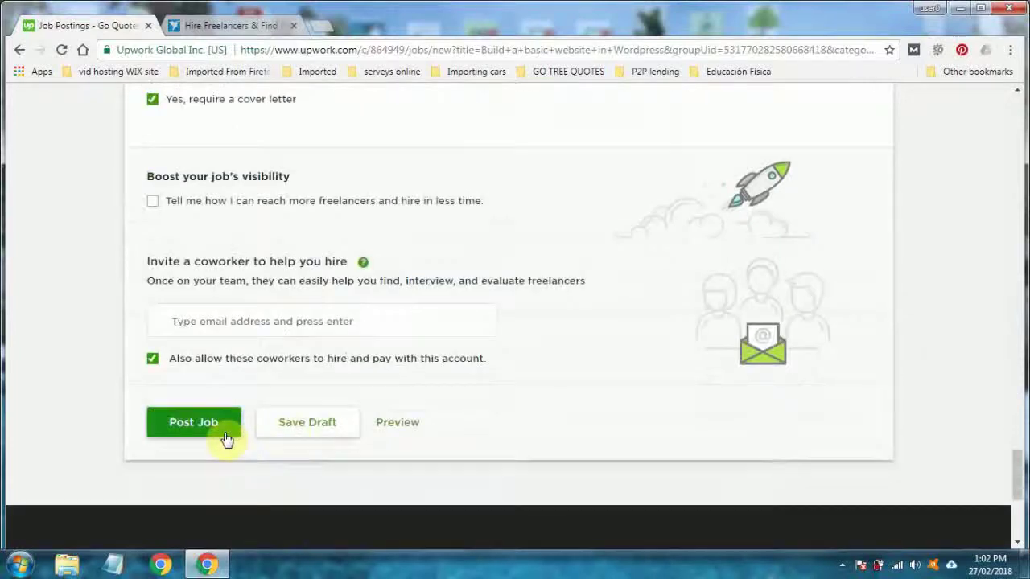
scroll(572, 437, up, 15)
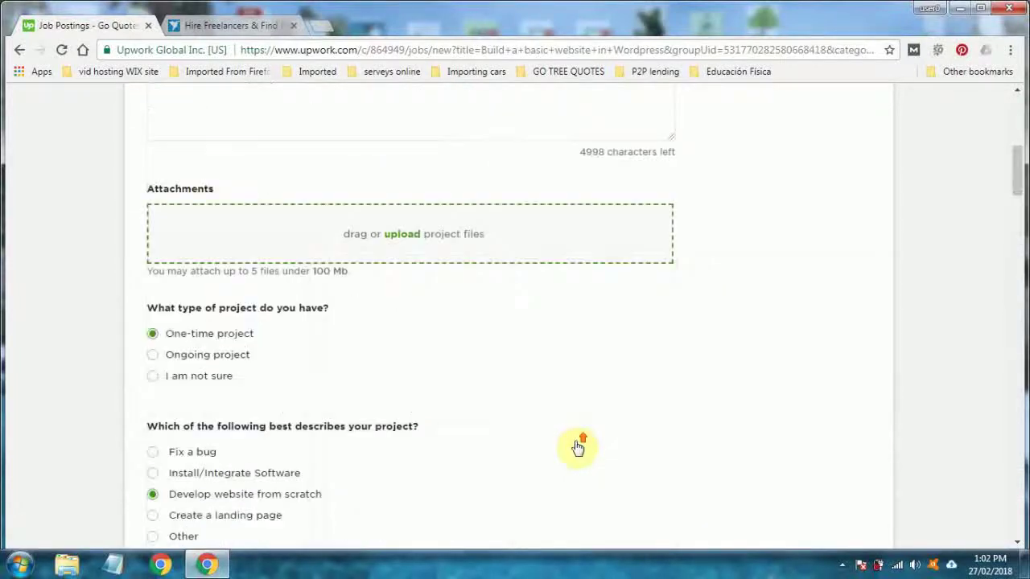
scroll(578, 448, up, 10)
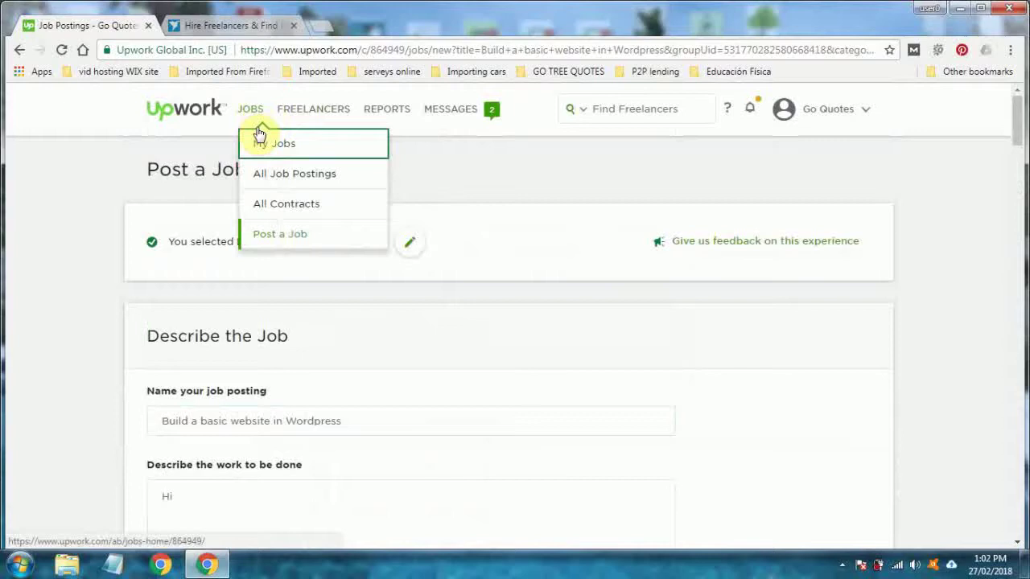
click(259, 139)
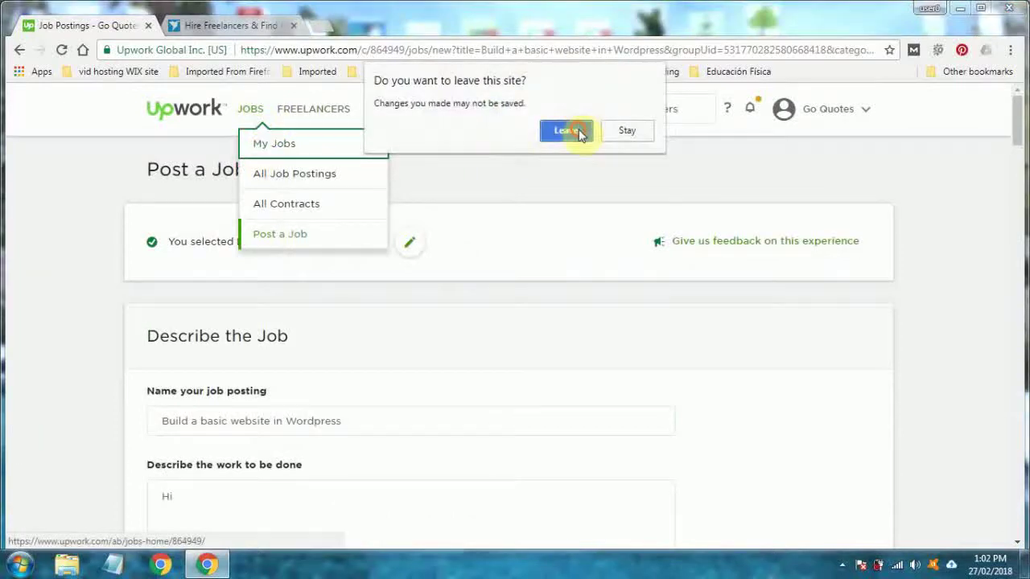
click(567, 131)
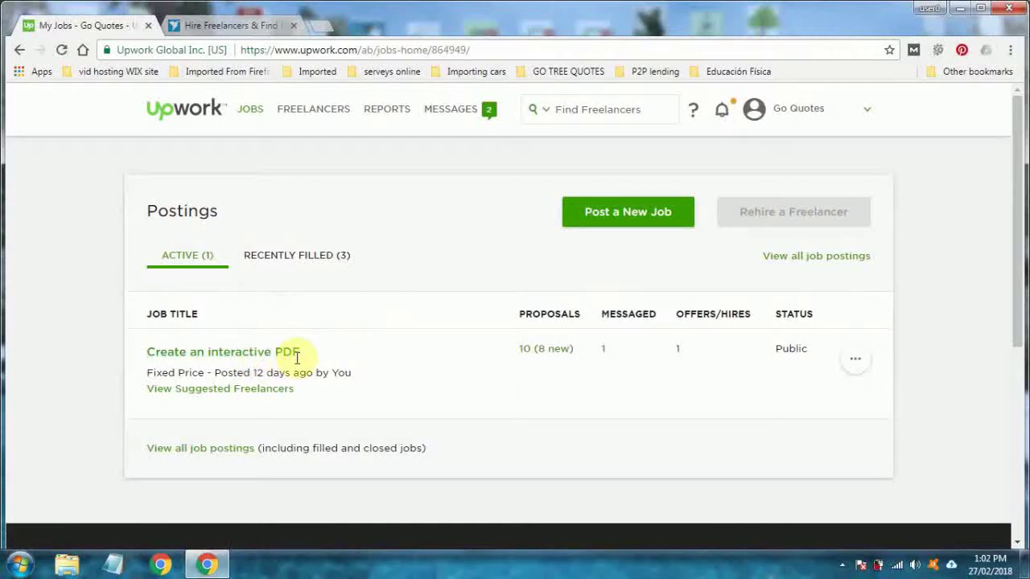
- Open the proposals for the "Create an interactive PDF" job and compare the first applicants' rates, earnings, job success and locations
click(552, 351)
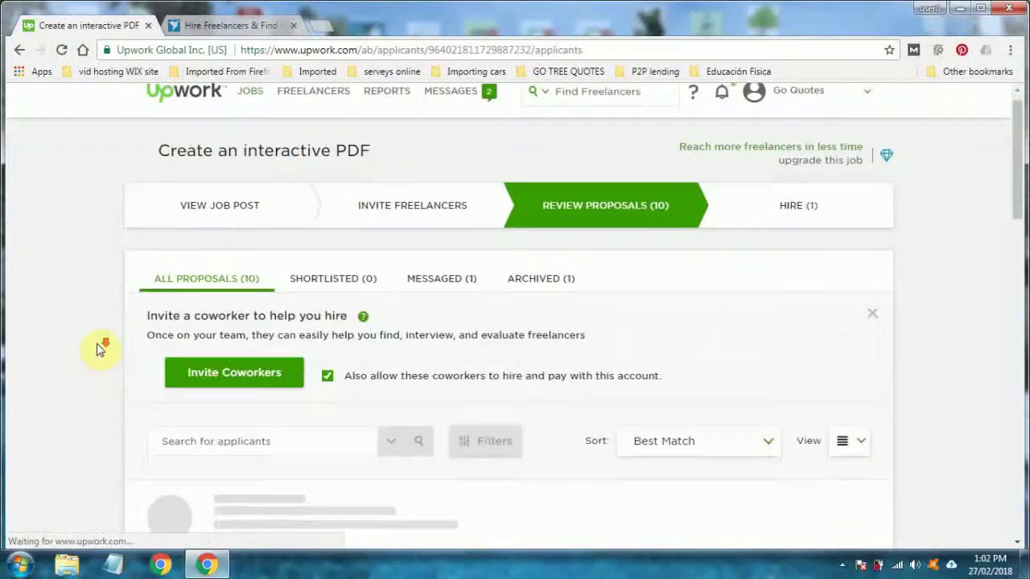
scroll(96, 346, down, 3)
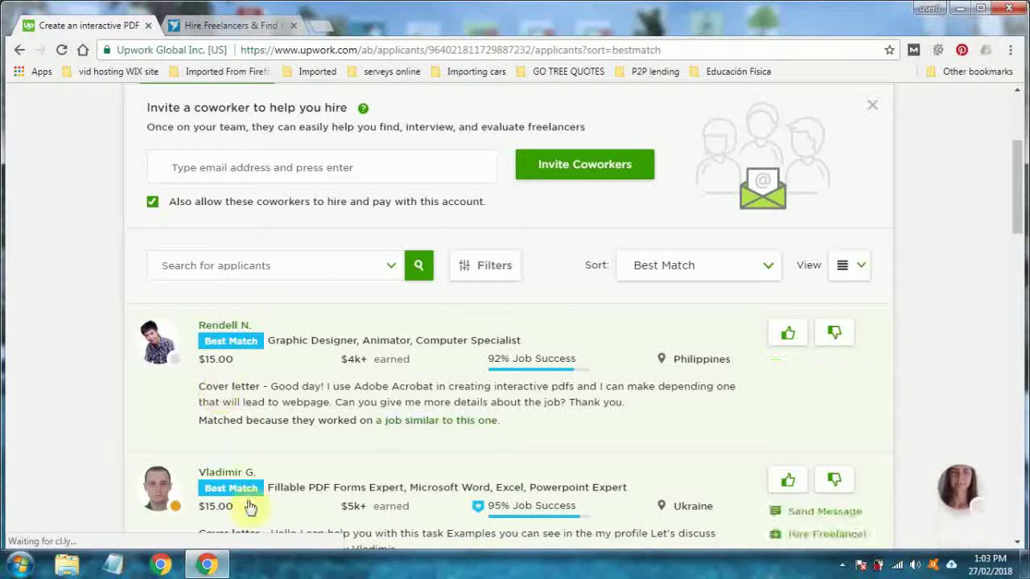
scroll(44, 381, down, 2)
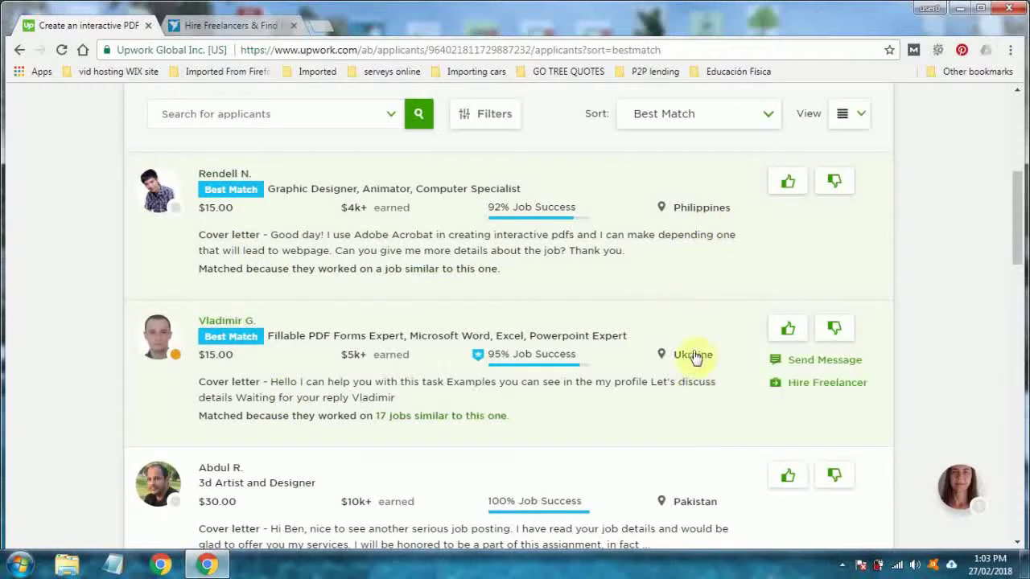
scroll(610, 441, down, 1)
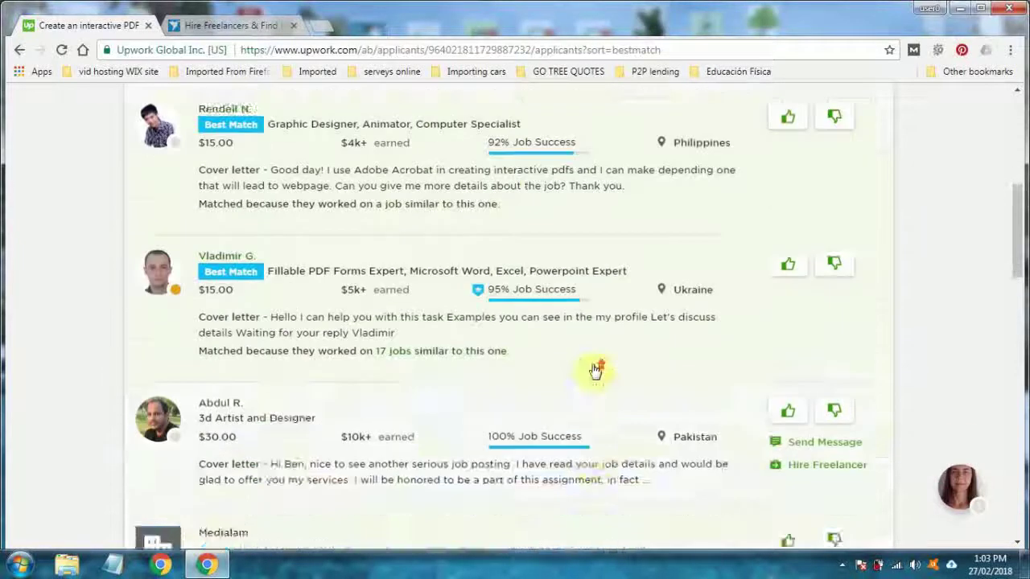
scroll(533, 221, up, 1)
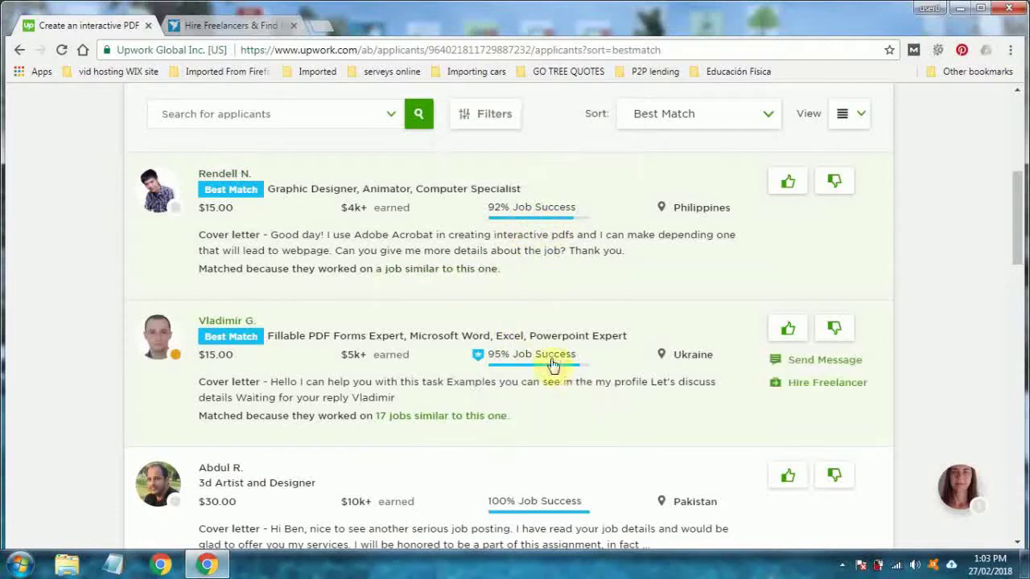
scroll(605, 437, down, 2)
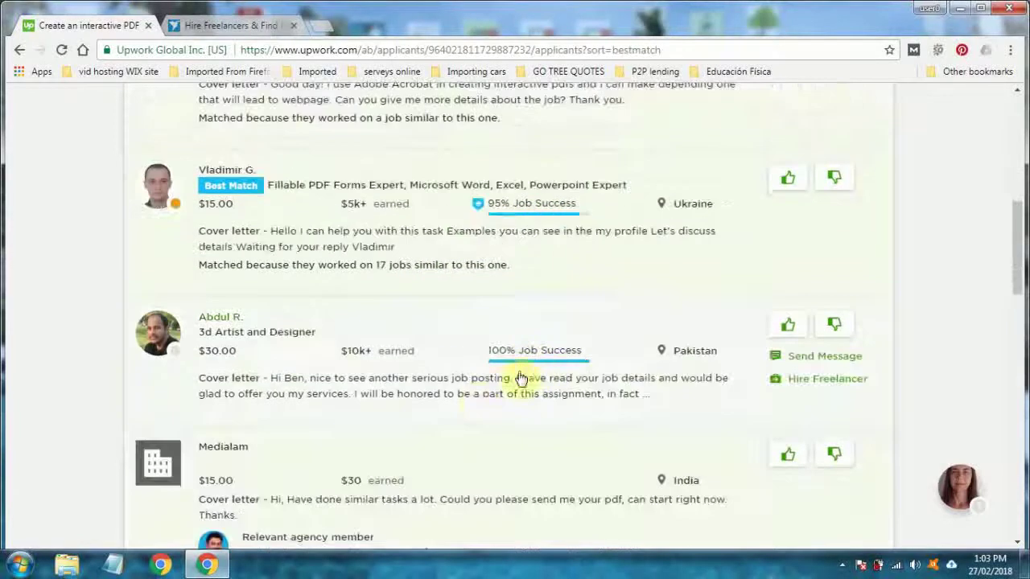
scroll(295, 333, up, 2)
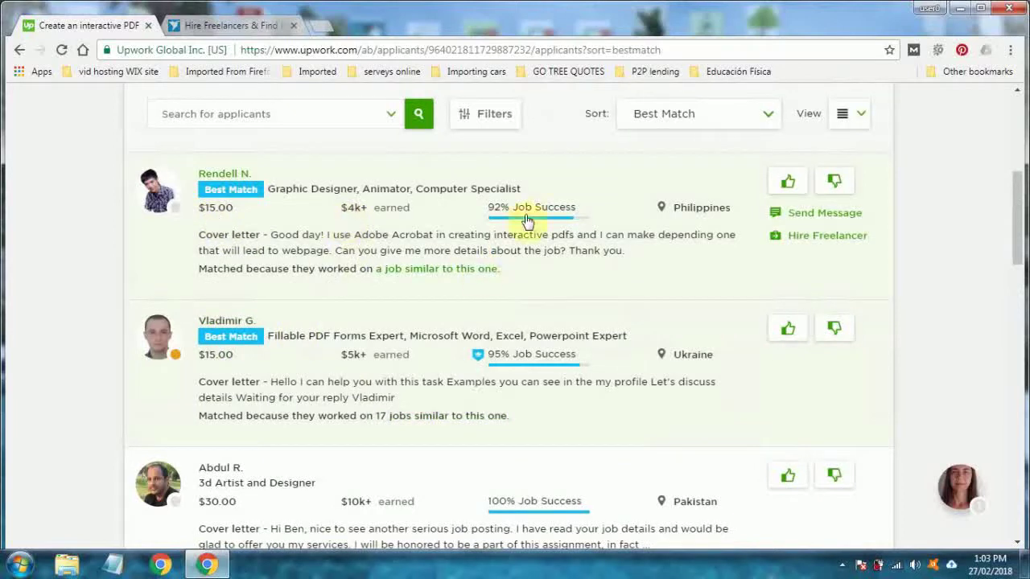
mouse_move(536, 217)
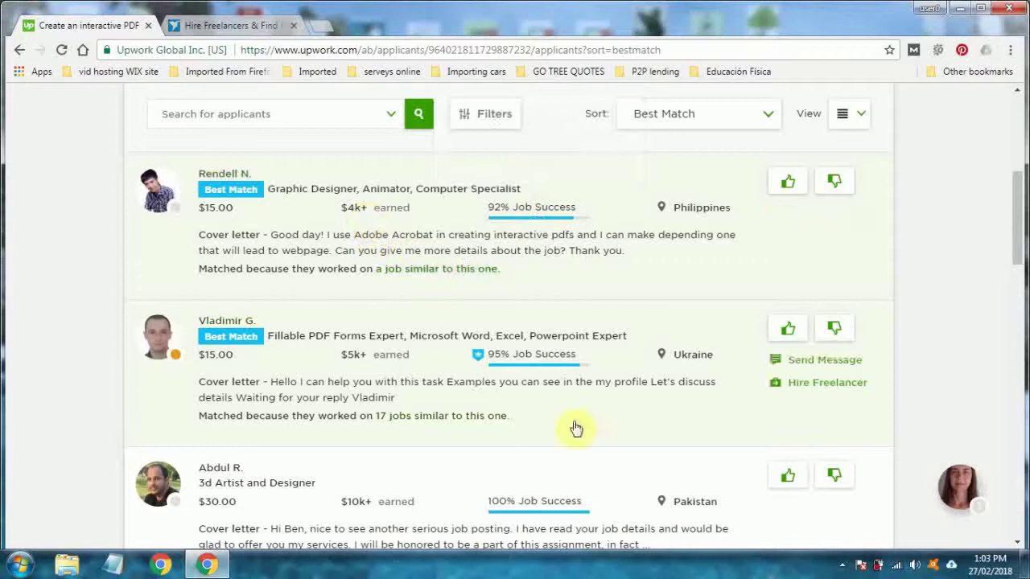
scroll(556, 523, down, 1)
scroll(558, 519, down, 1)
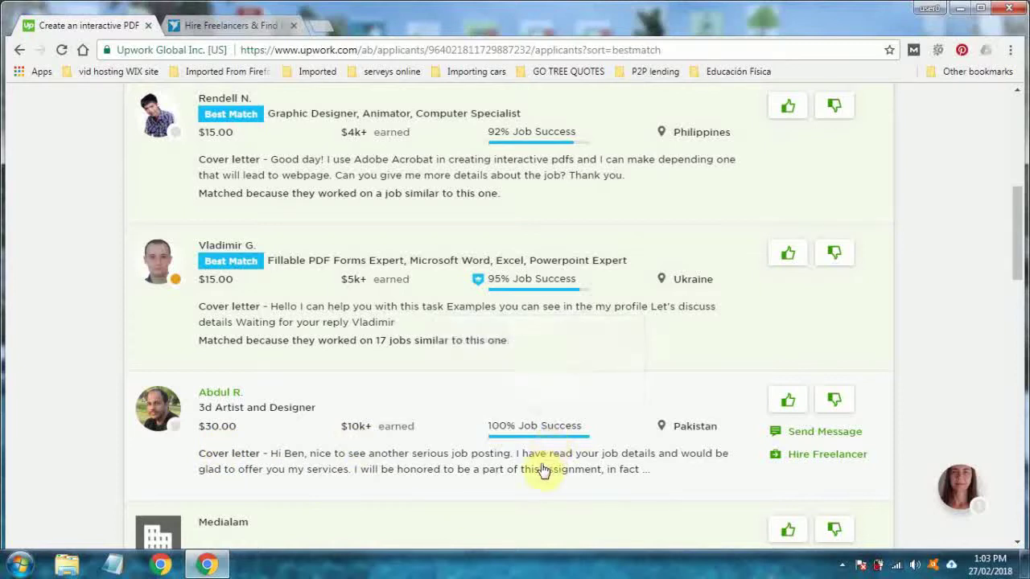
scroll(544, 470, down, 1)
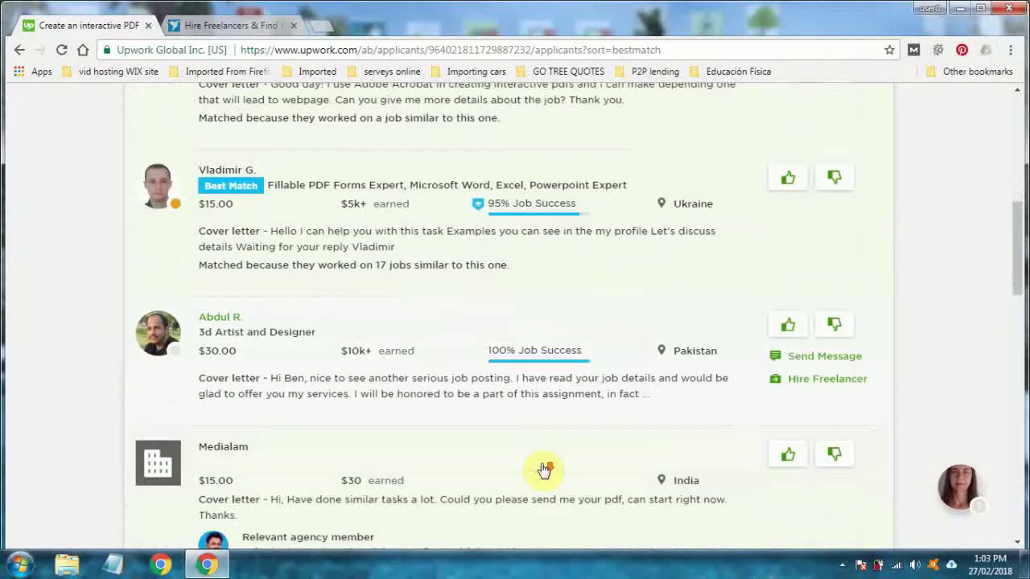
- Open the proposal from the 3d Artist and Designer in Pakistan and read the cover letter
click(499, 389)
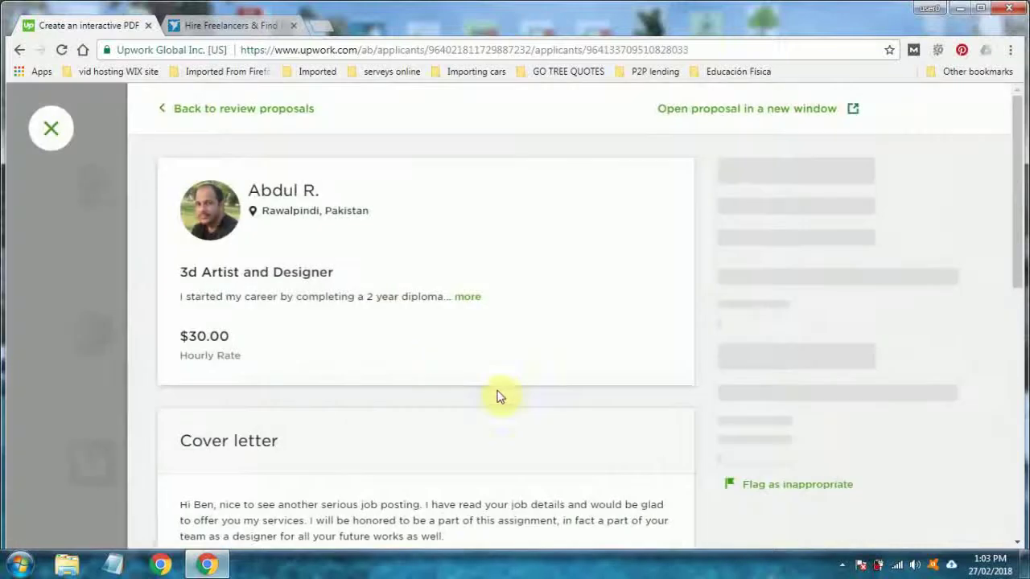
scroll(418, 383, down, 4)
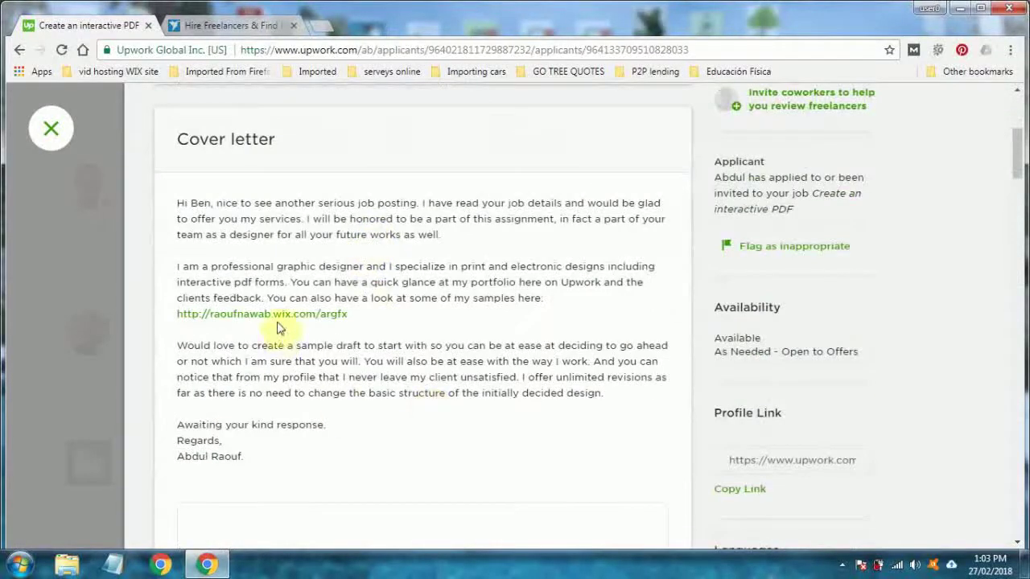
scroll(536, 395, down, 6)
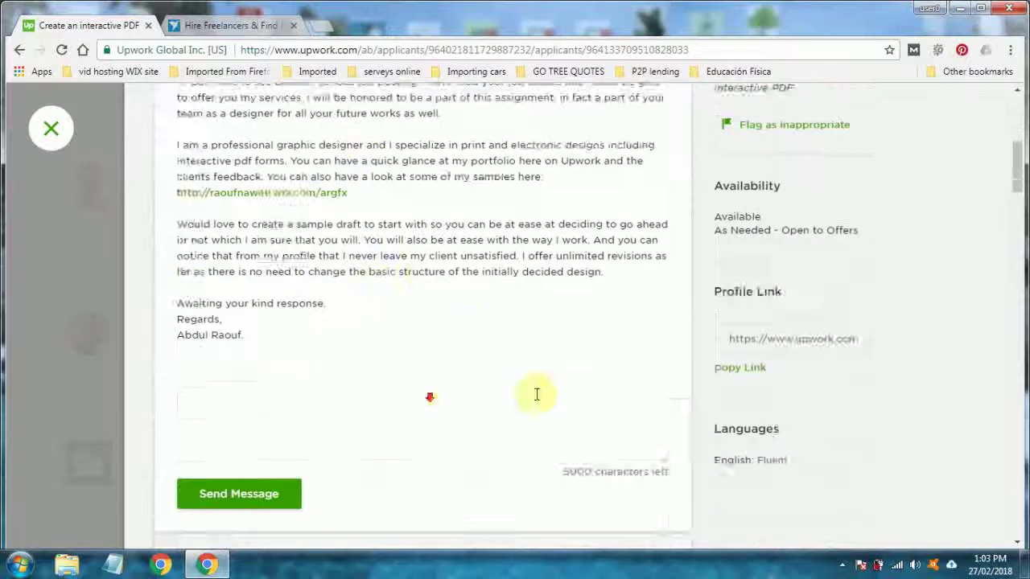
- Review the 3d Artist and Designer's work history, client feedback, ratings and job prices, and close the proposal
scroll(564, 333, down, 1)
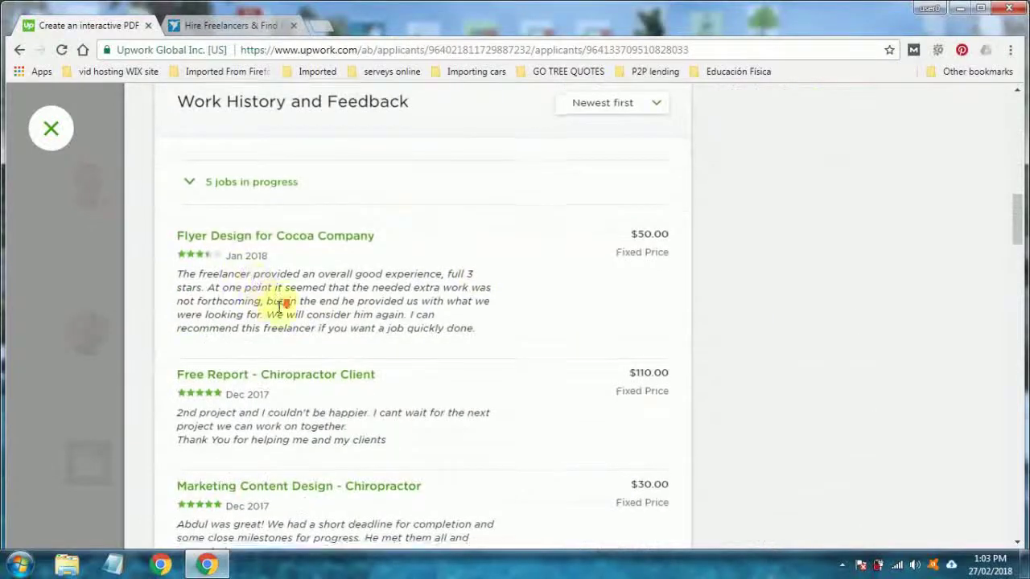
scroll(273, 306, down, 2)
scroll(298, 298, down, 1)
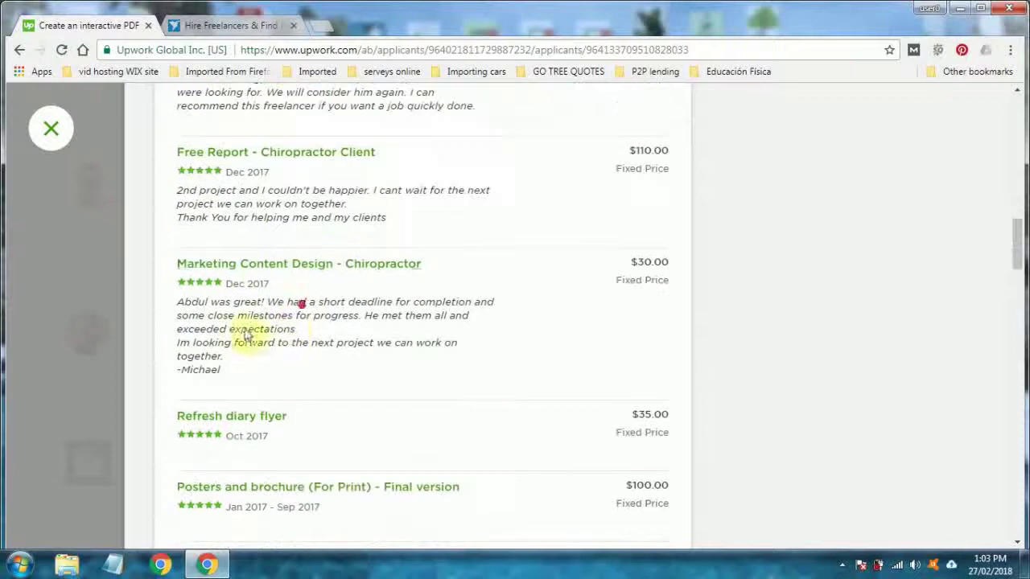
scroll(306, 338, down, 2)
scroll(338, 354, down, 2)
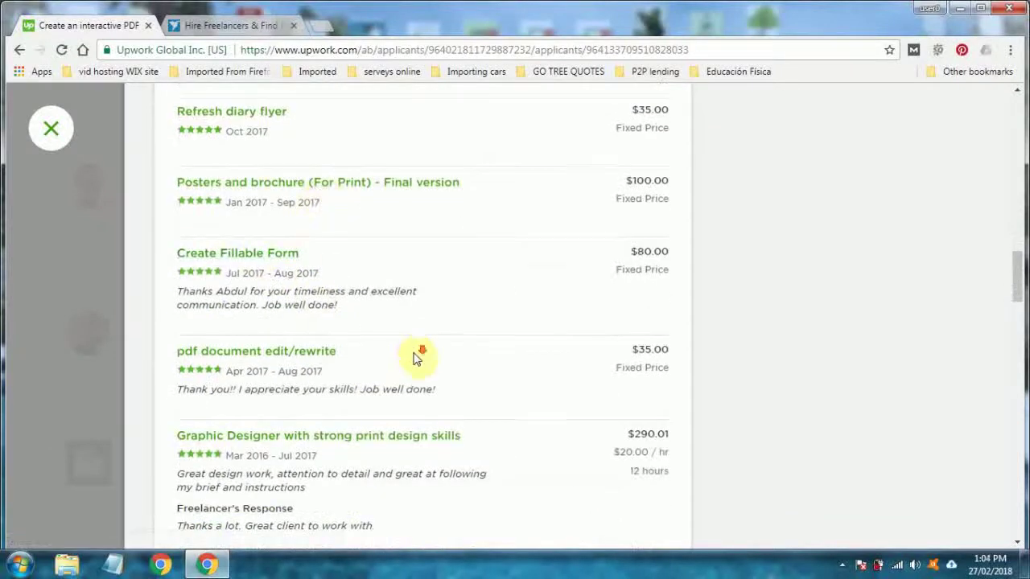
scroll(563, 386, down, 1)
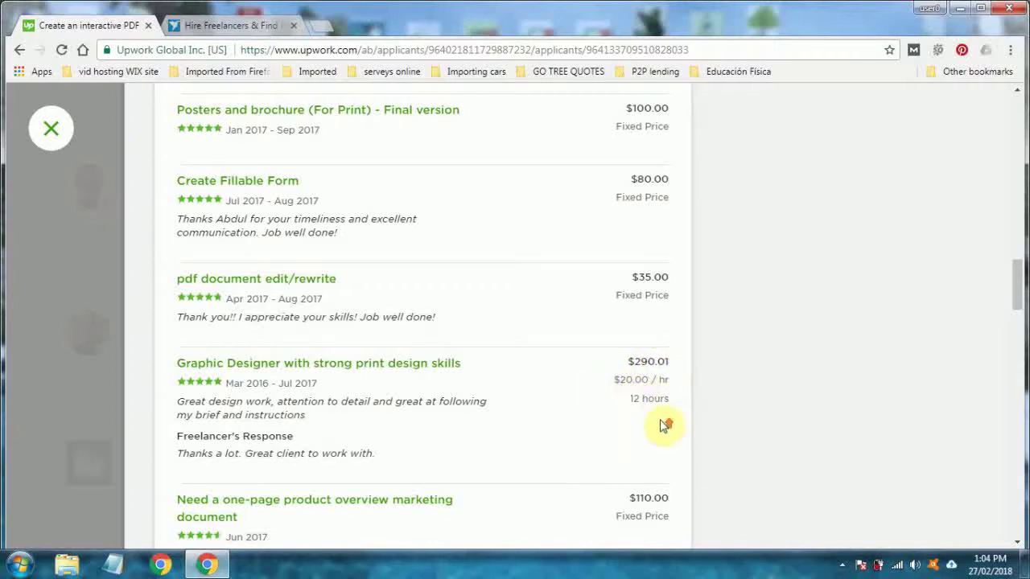
scroll(665, 426, up, 1)
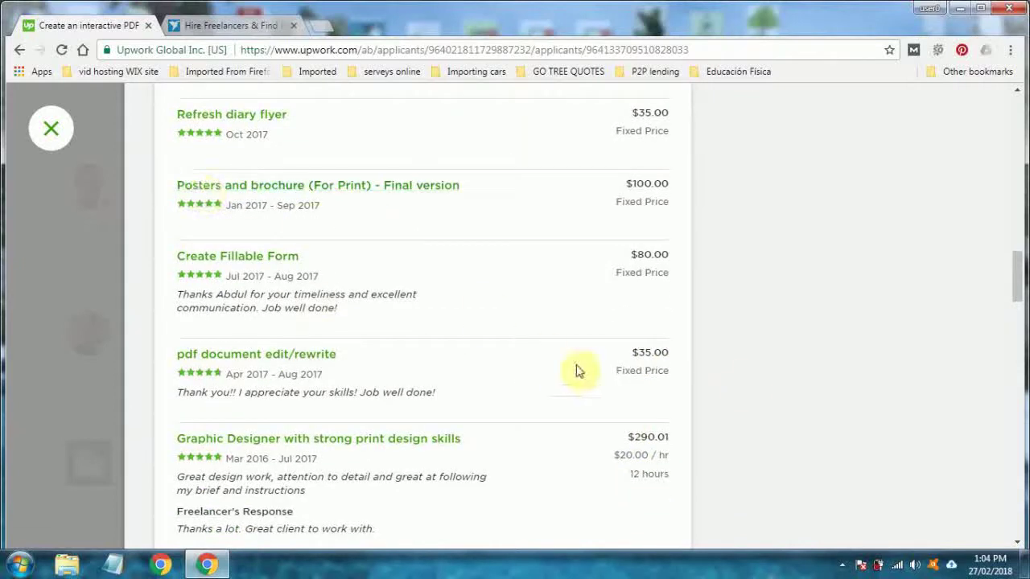
scroll(748, 386, down, 1)
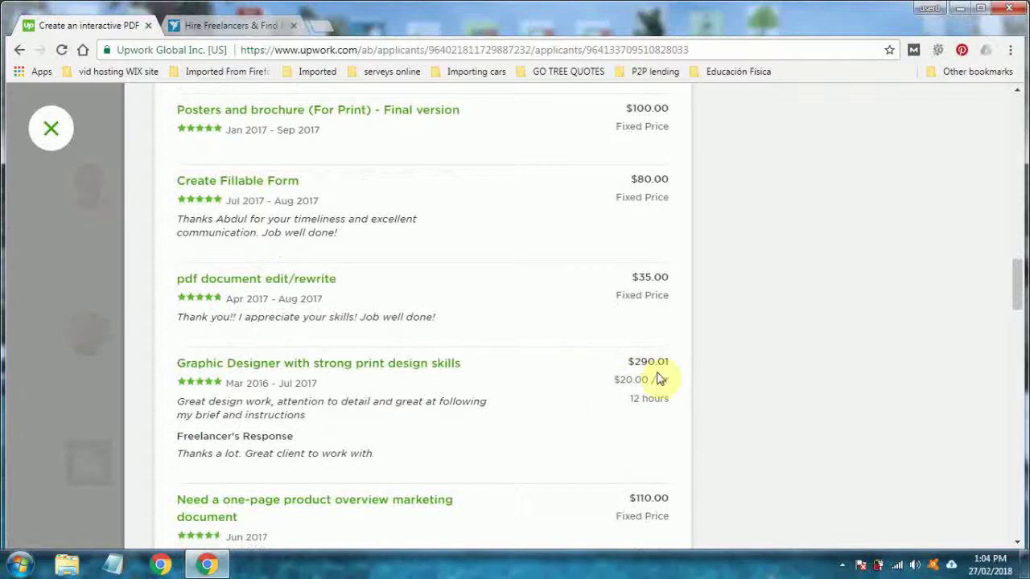
scroll(690, 432, down, 4)
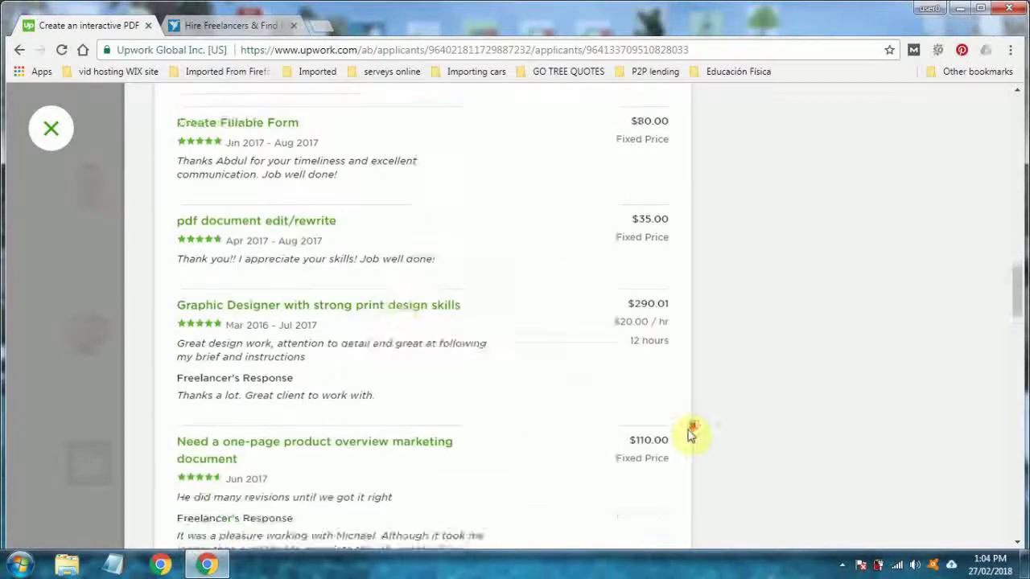
scroll(30, 241, up, 5)
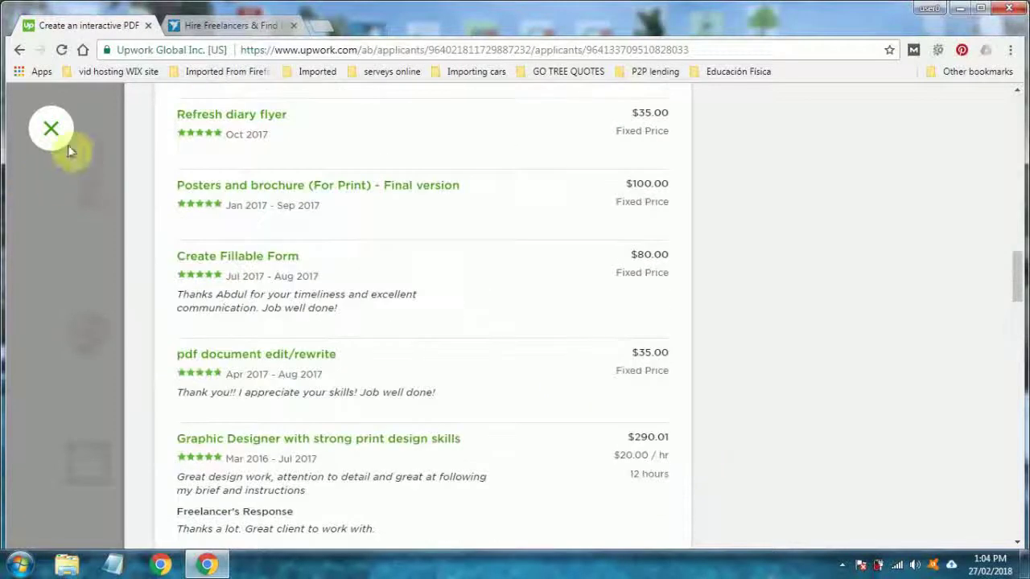
click(54, 129)
- Compare the remaining applicants in the proposal list by hourly rate, earnings, job success and cover letter
scroll(131, 396, down, 2)
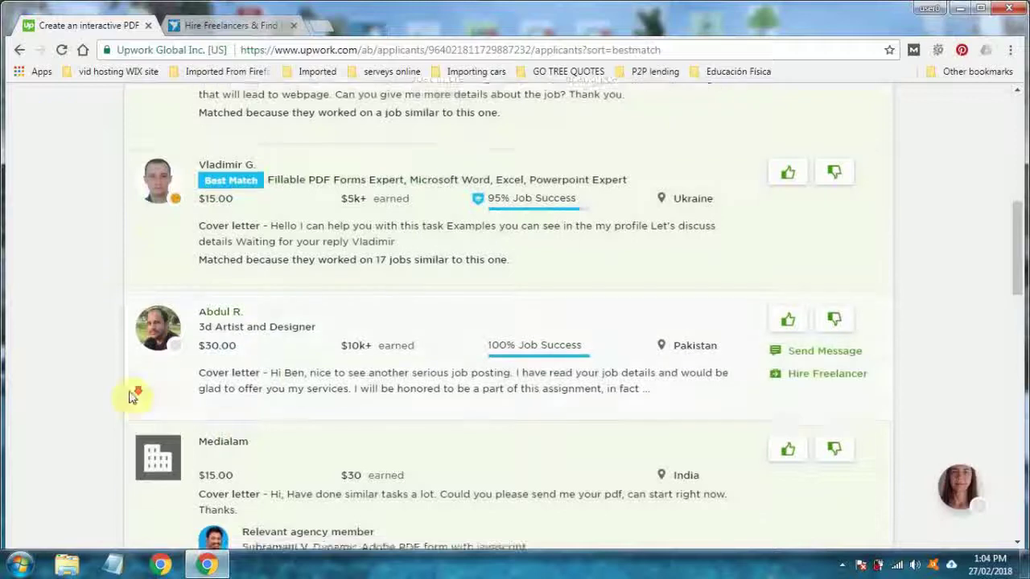
scroll(161, 435, up, 1)
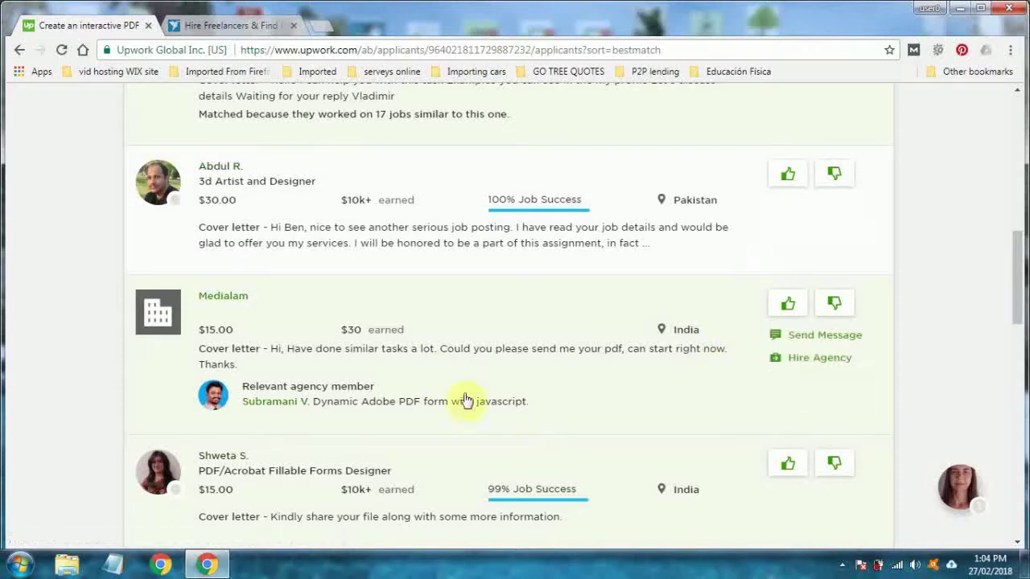
scroll(471, 416, down, 2)
scroll(475, 397, up, 2)
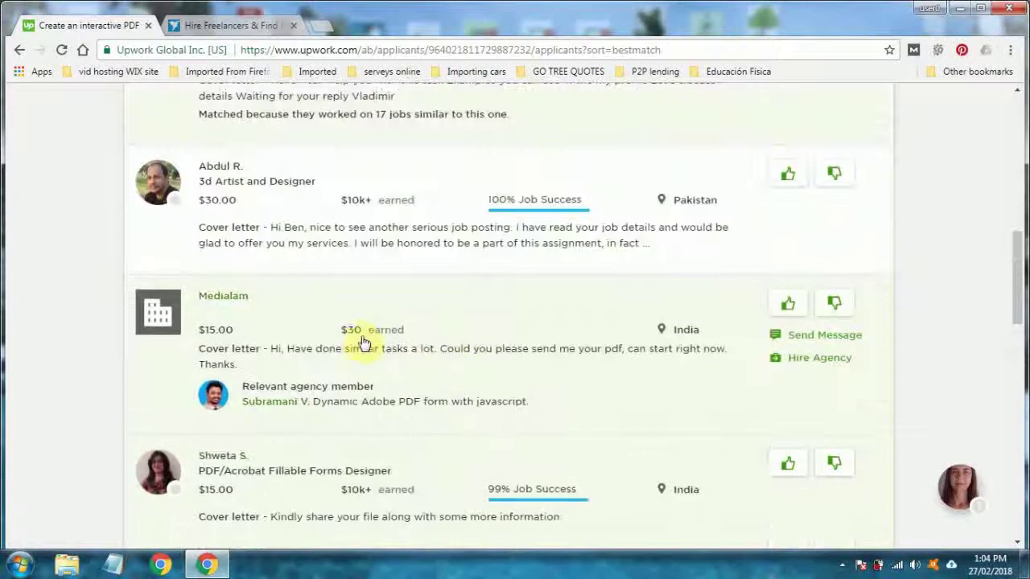
mouse_move(359, 338)
scroll(167, 413, down, 2)
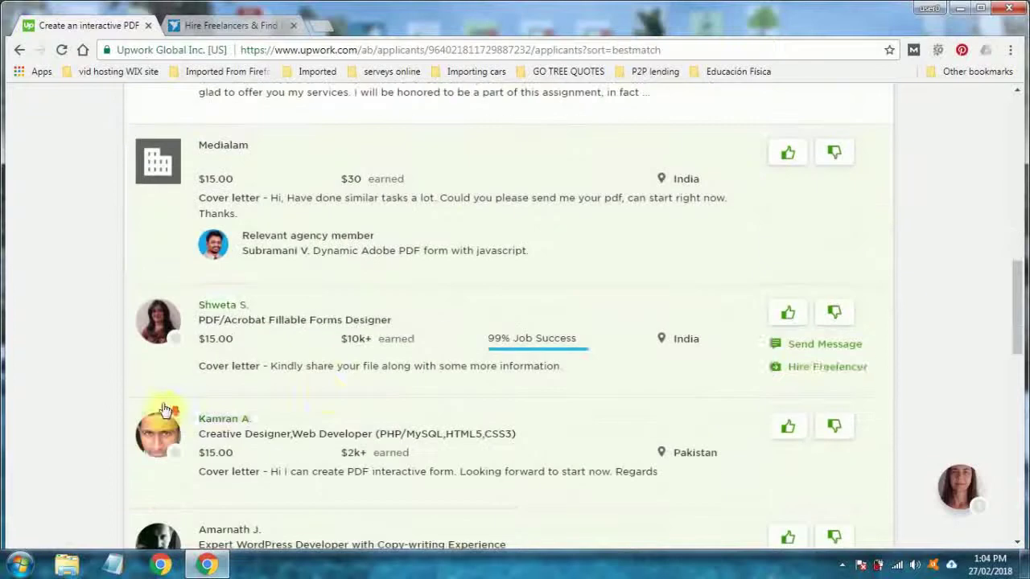
scroll(339, 389, down, 2)
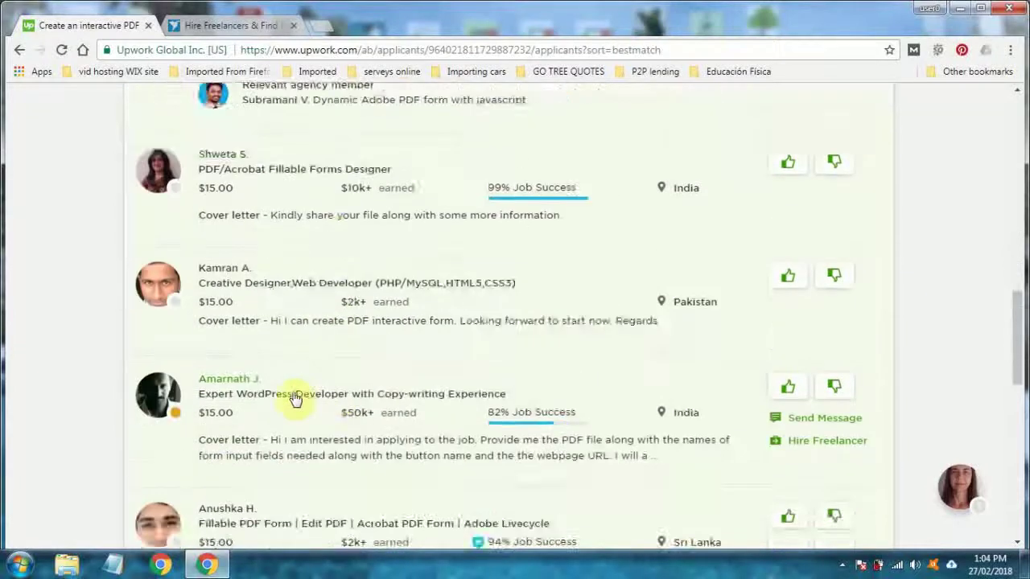
scroll(295, 402, down, 2)
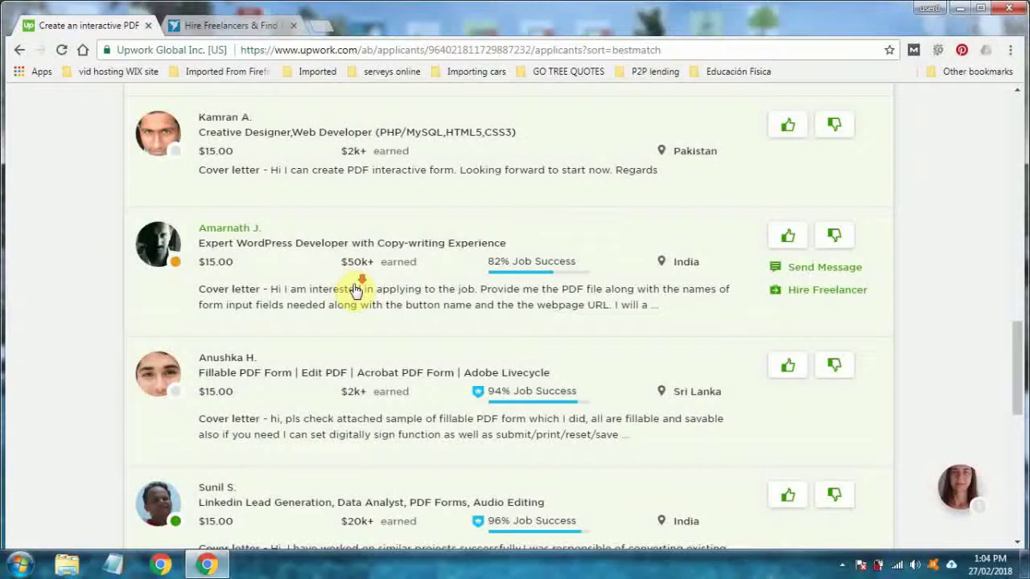
- Review the full list of proposals for the interactive PDF job again, weighing the Best Match applicants against the other freelancers and the agency
scroll(357, 290, down, 5)
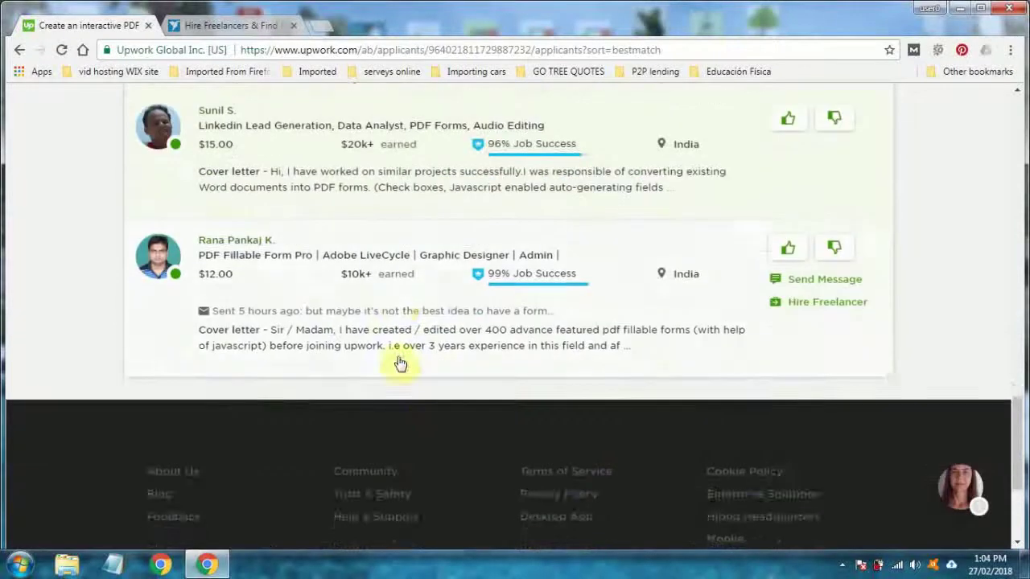
scroll(400, 364, up, 15)
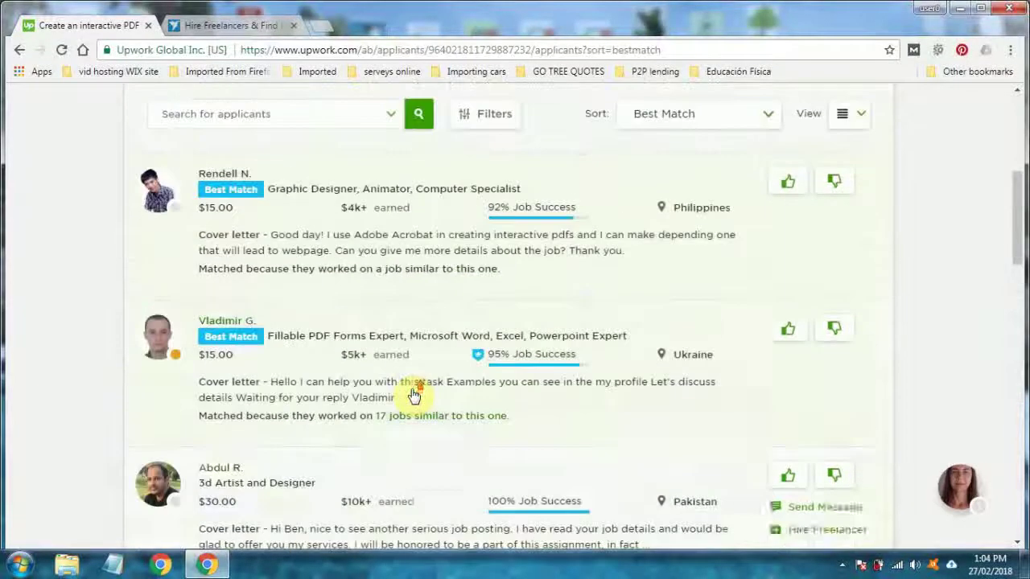
scroll(414, 395, up, 1)
scroll(414, 408, down, 6)
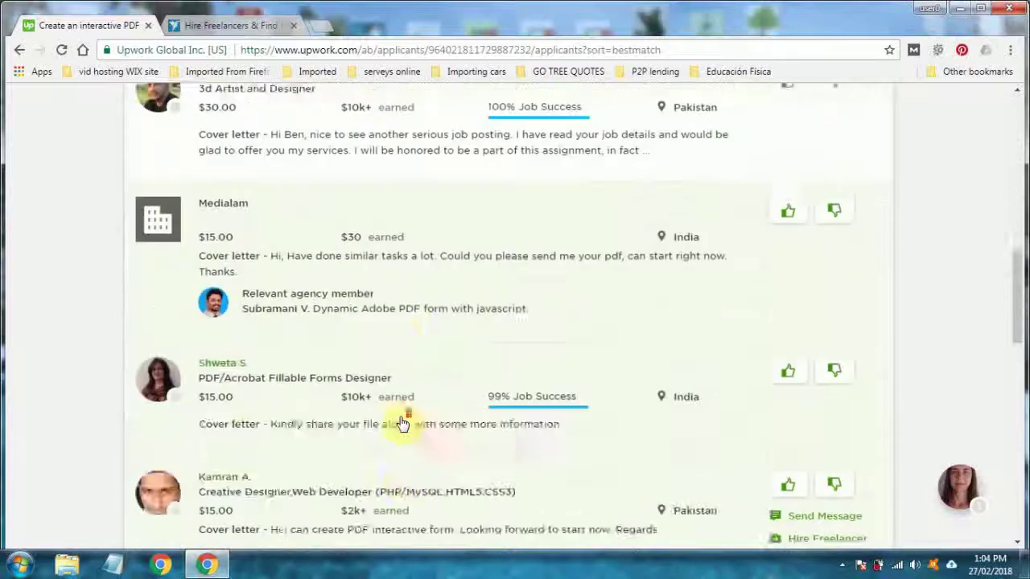
scroll(402, 424, up, 1)
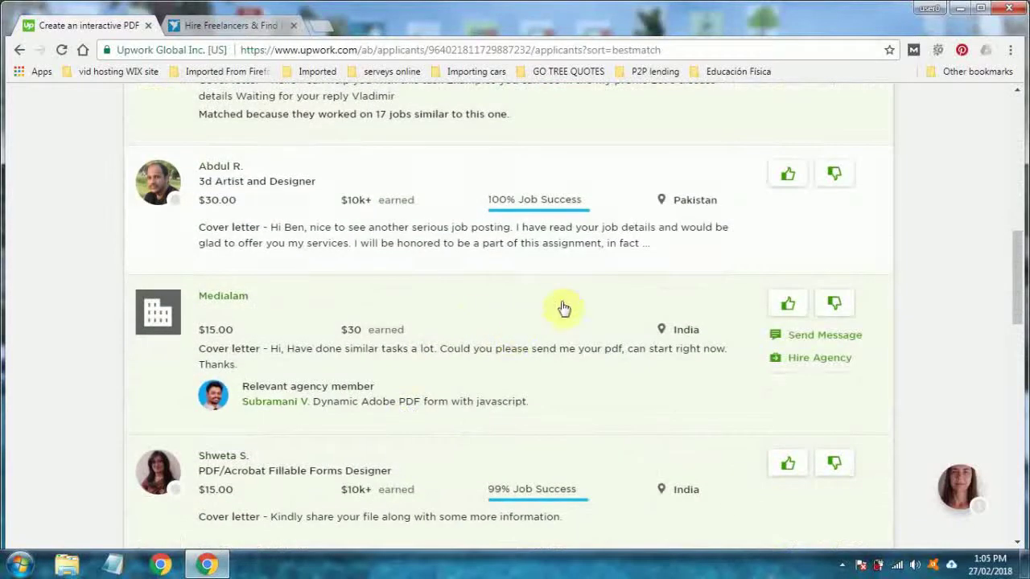
scroll(645, 250, up, 3)
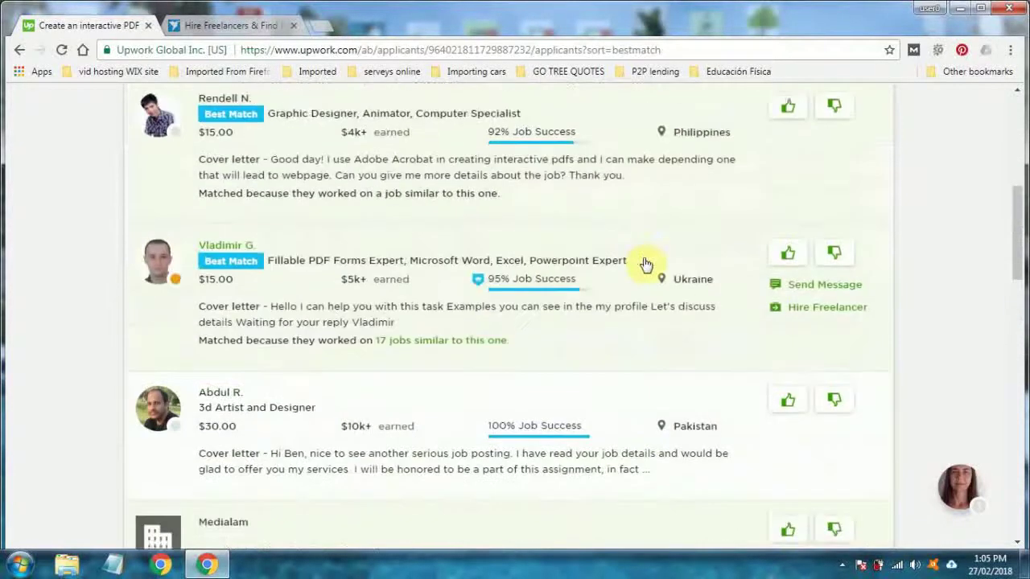
scroll(652, 331, down, 3)
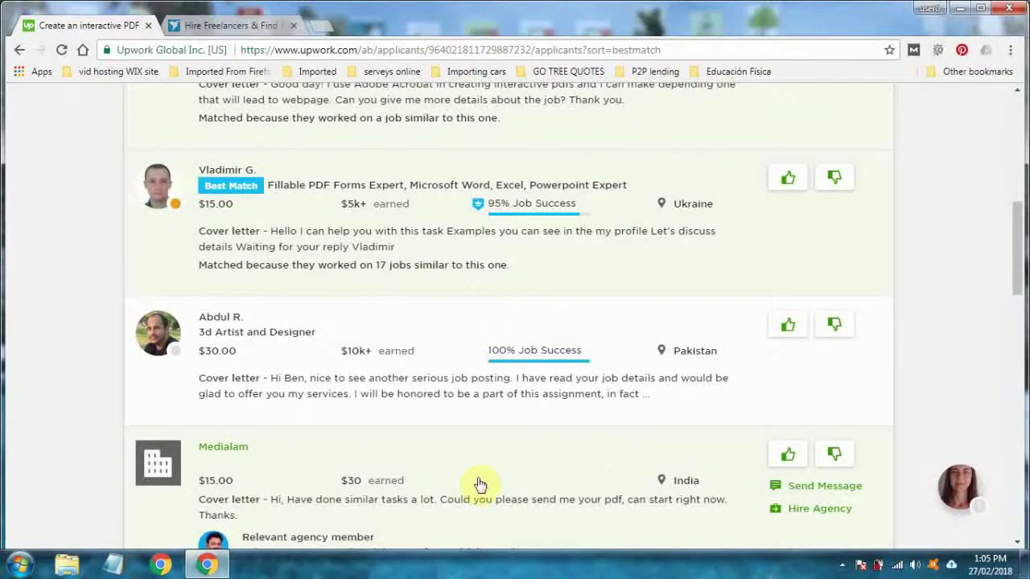
scroll(398, 379, up, 5)
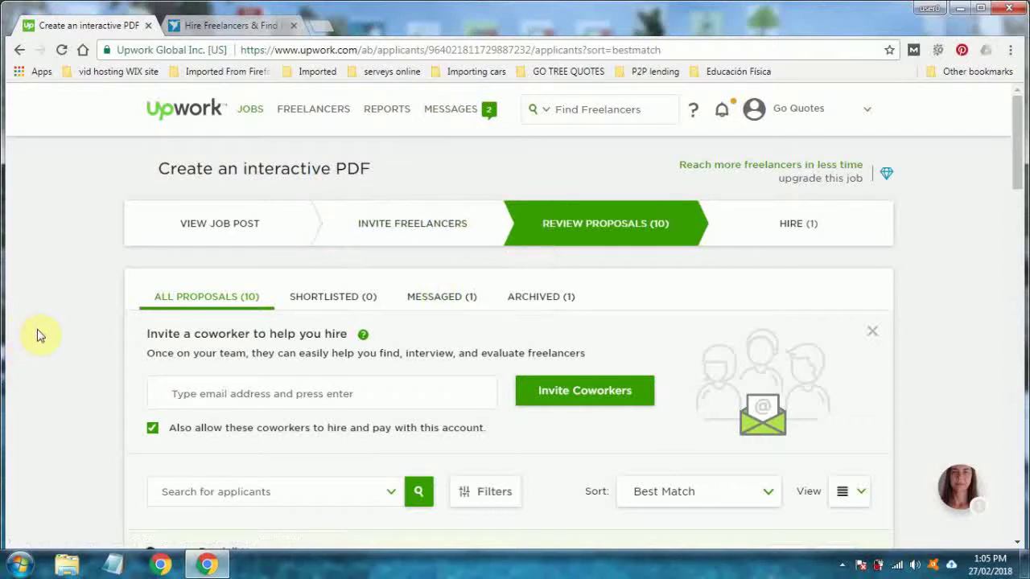
scroll(40, 347, down, 6)
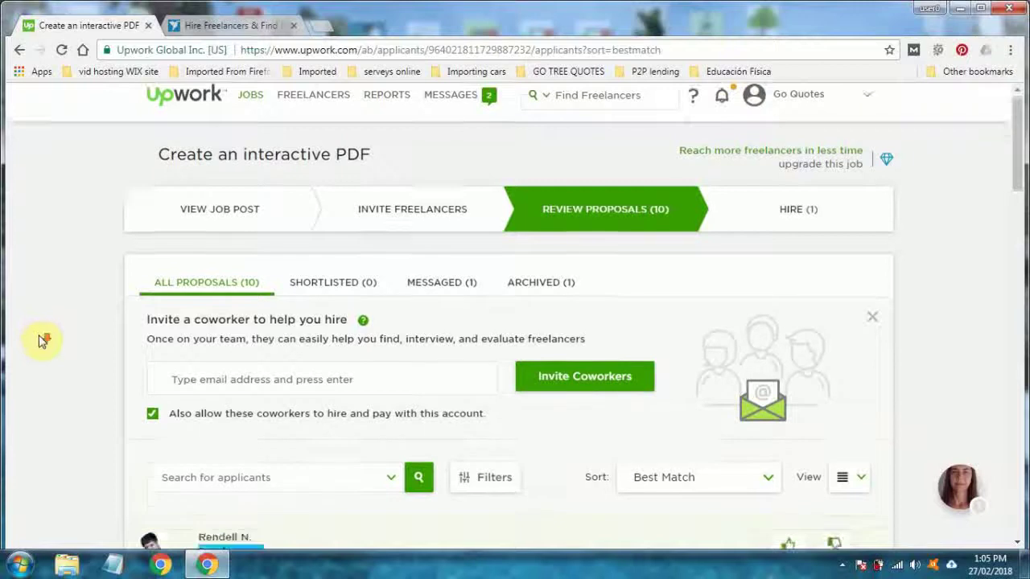